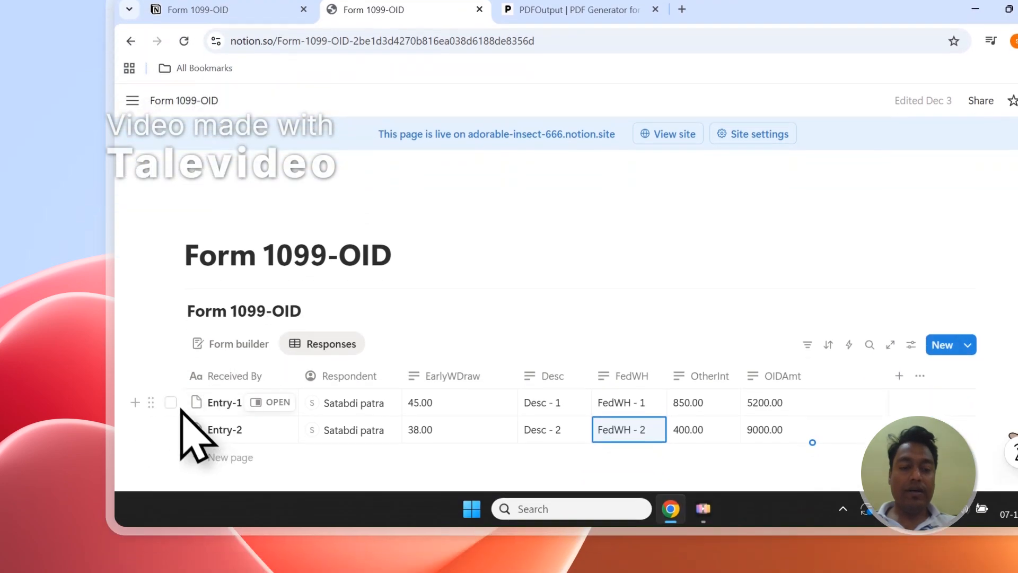
{"action": "left_click", "coordinate": [170, 472]}
{"action": "left_click", "coordinate": [170, 500]}
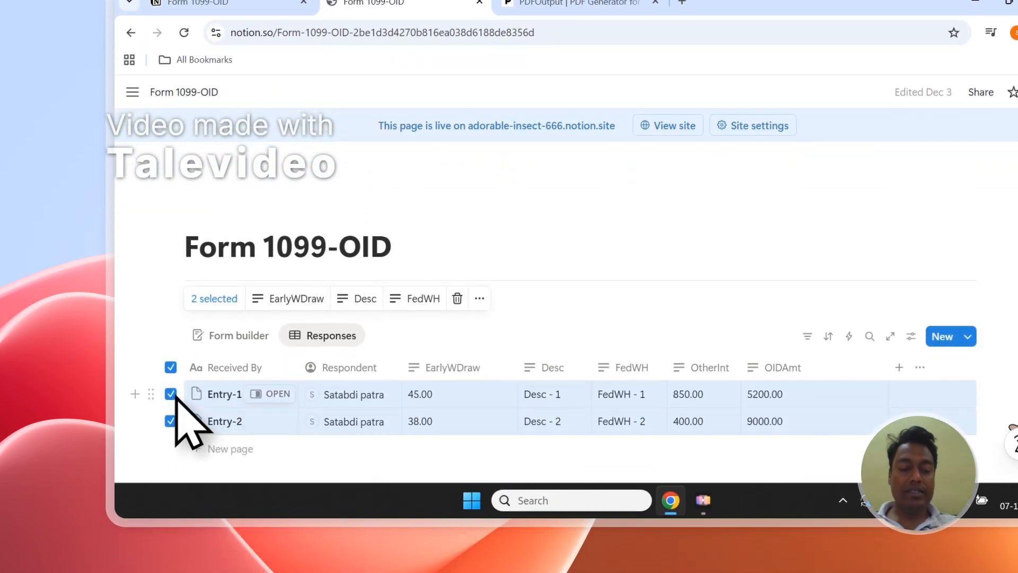
{"action": "left_click", "coordinate": [170, 420]}
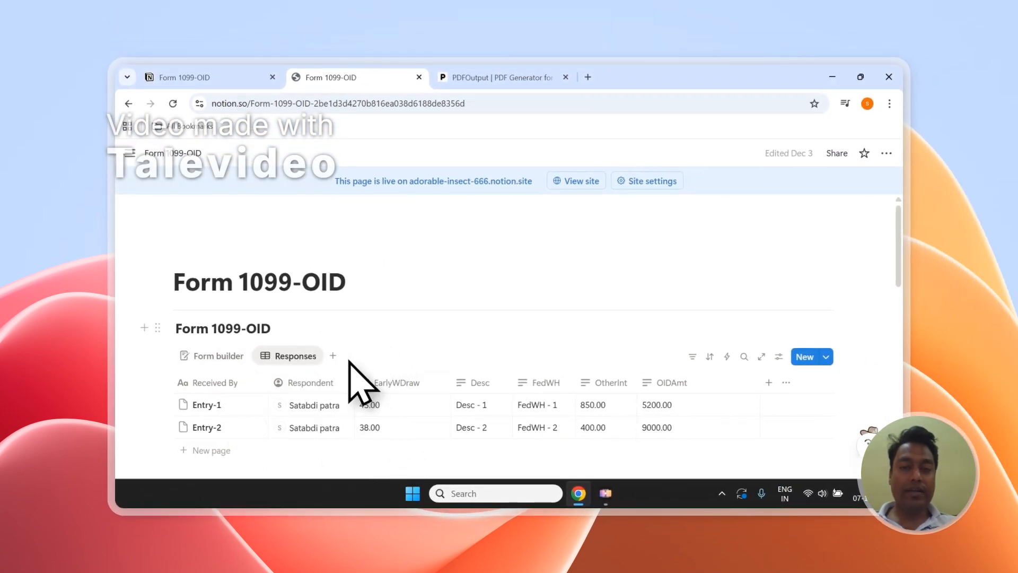
Step: Switch to the PDFOutput website and read the homepage headline about PDFs, Google Docs and Notion Database
{"action": "left_click", "coordinate": [493, 78]}
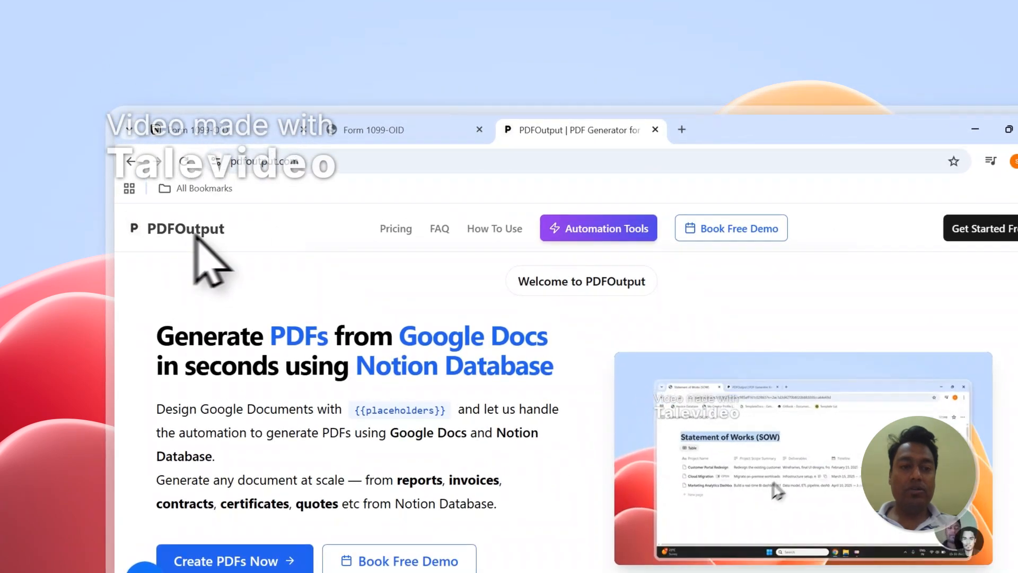
{"action": "left_click_drag", "start_coordinate": [283, 332], "coordinate": [276, 332]}
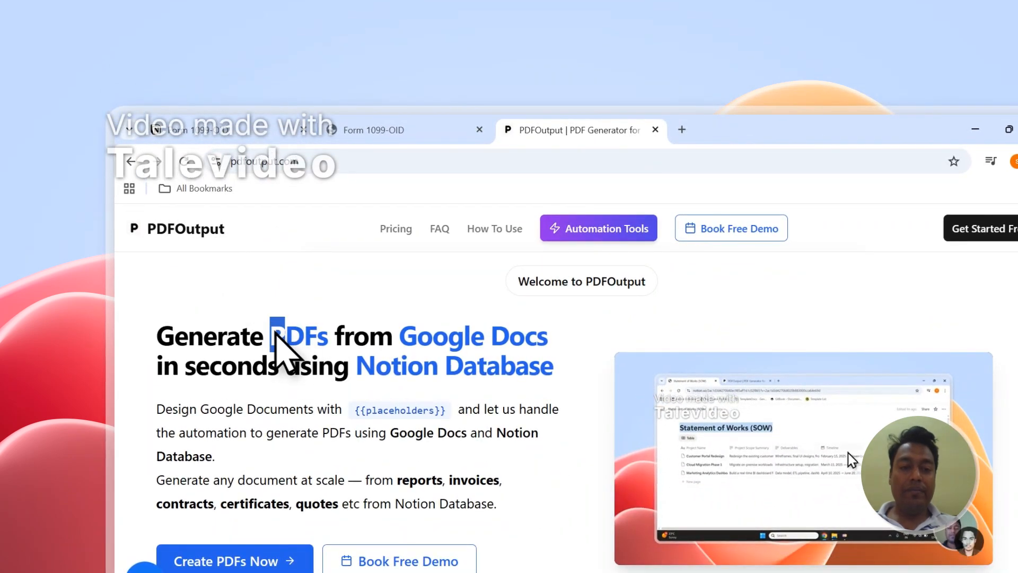
{"action": "left_click_drag", "start_coordinate": [401, 338], "coordinate": [550, 339]}
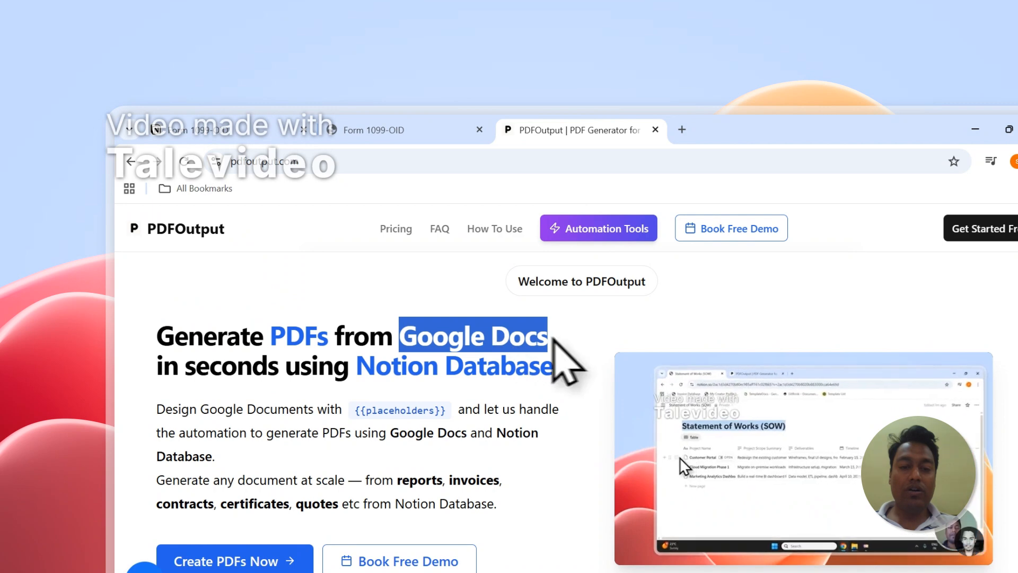
{"action": "left_click_drag", "start_coordinate": [356, 367], "coordinate": [540, 369]}
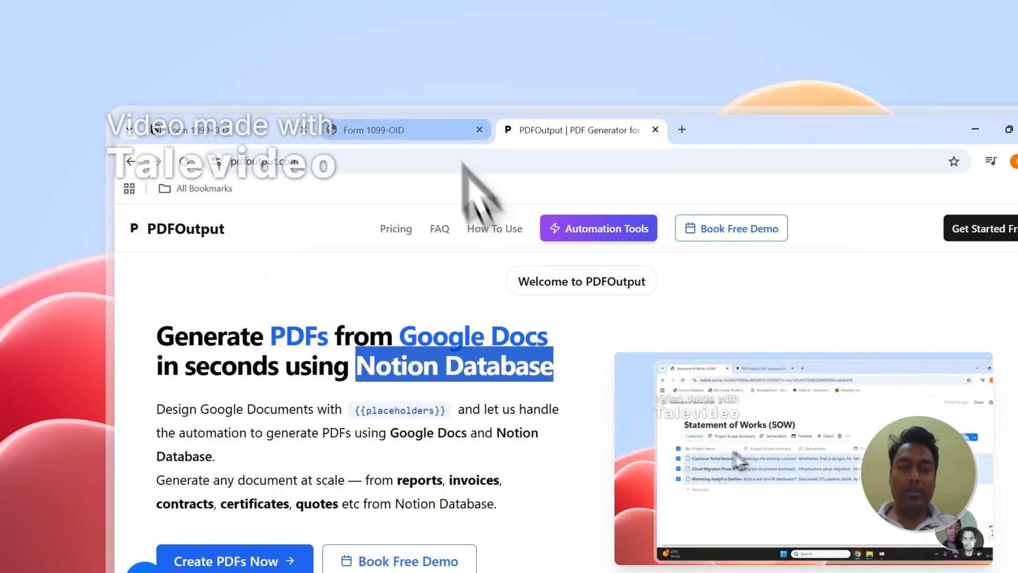
{"action": "left_click", "coordinate": [469, 130]}
{"action": "left_click", "coordinate": [171, 345]}
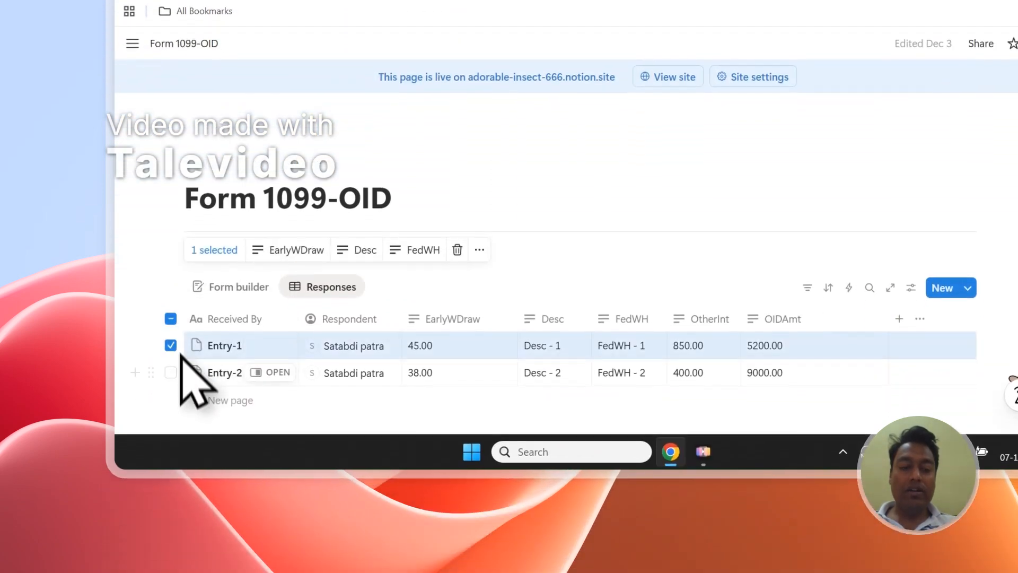
{"action": "left_click", "coordinate": [170, 372]}
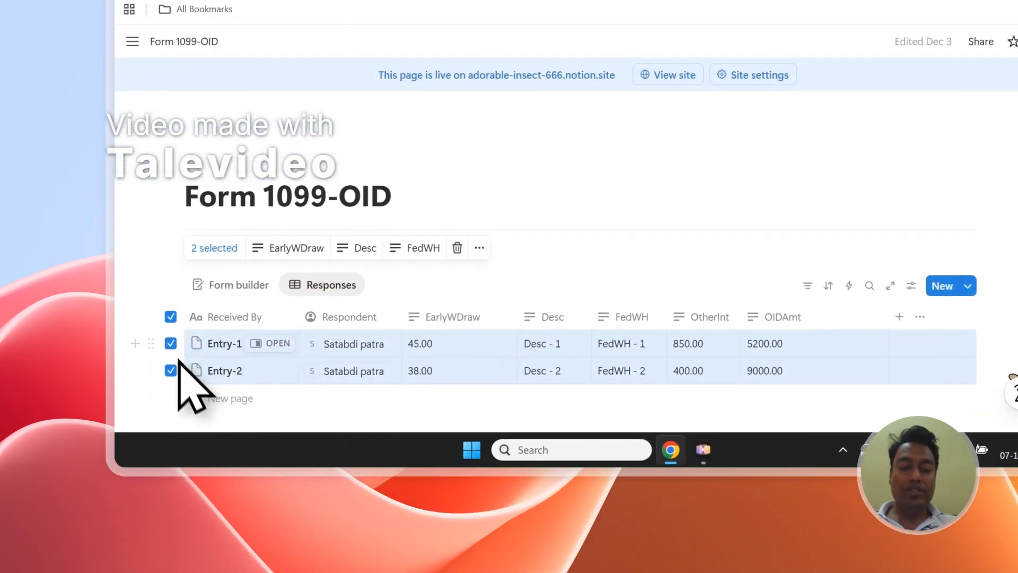
{"action": "left_click", "coordinate": [170, 345]}
{"action": "left_click", "coordinate": [170, 372]}
Step: Return to the PDFOutput homepage and look over its introduction and sign-up options
{"action": "left_click", "coordinate": [546, 26]}
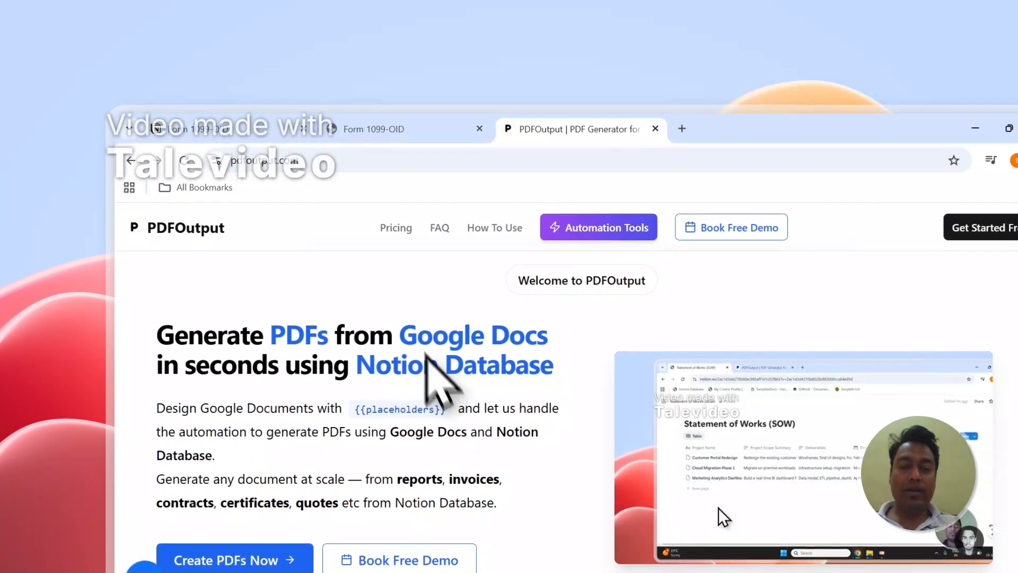
{"action": "left_click_drag", "start_coordinate": [401, 325], "coordinate": [551, 319]}
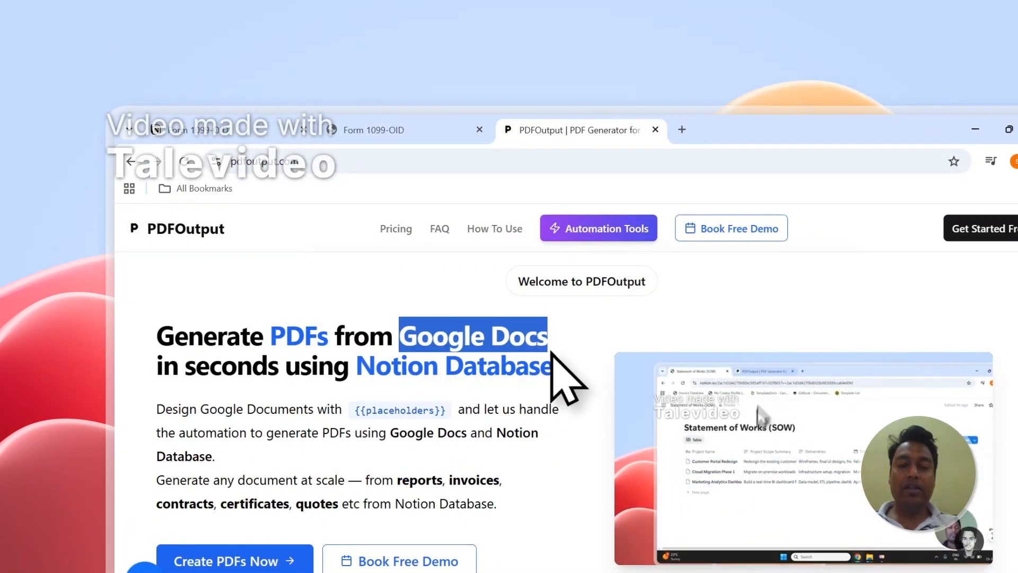
{"action": "scroll", "coordinate": [470, 371], "scroll_direction": "down", "scroll_amount": 2}
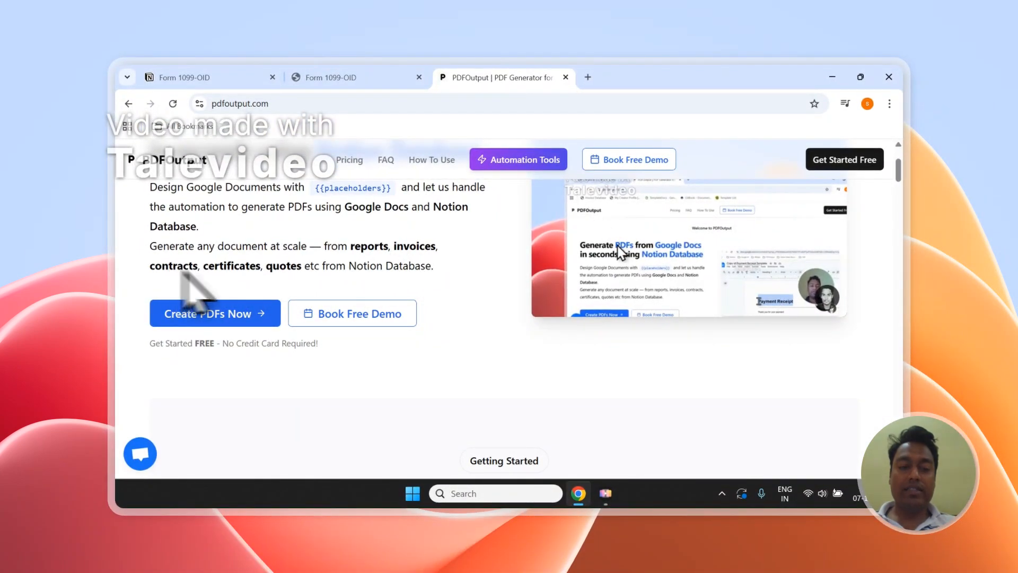
{"action": "scroll", "coordinate": [294, 274], "scroll_direction": "up", "scroll_amount": 2}
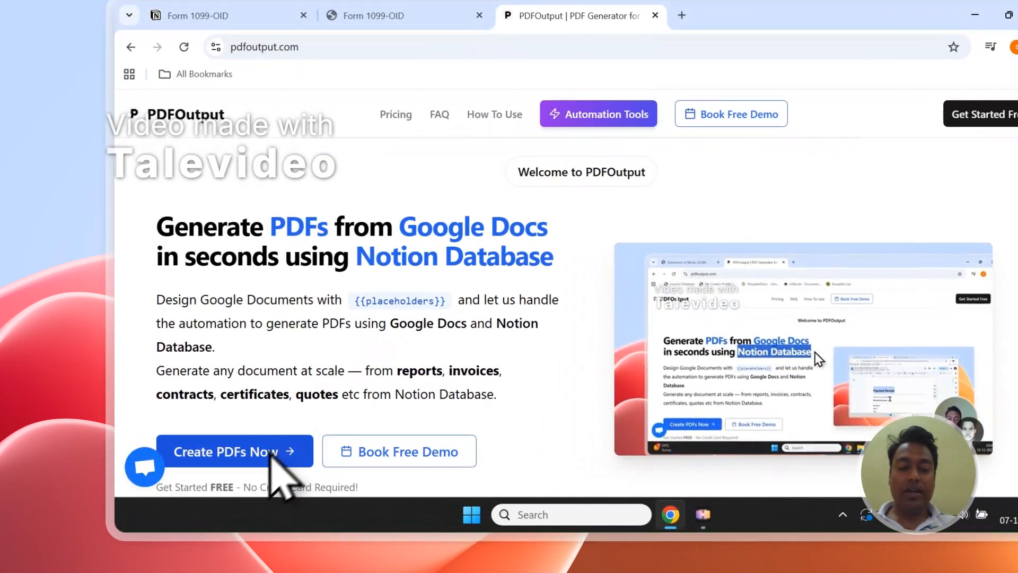
Step: Start creating PDFs in PDFOutput and sign in with a Google account
{"action": "left_click", "coordinate": [245, 442]}
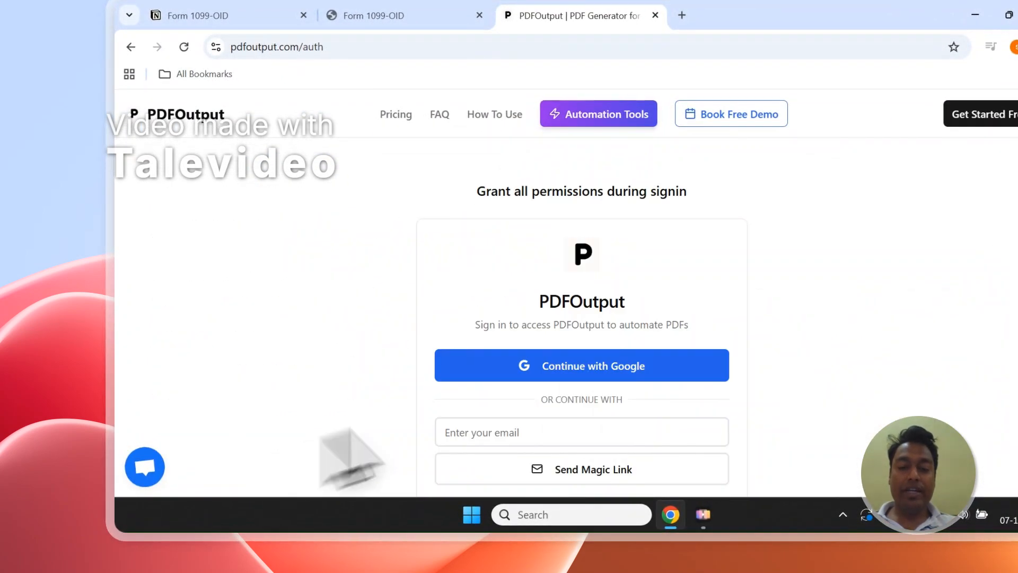
{"action": "left_click", "coordinate": [581, 358]}
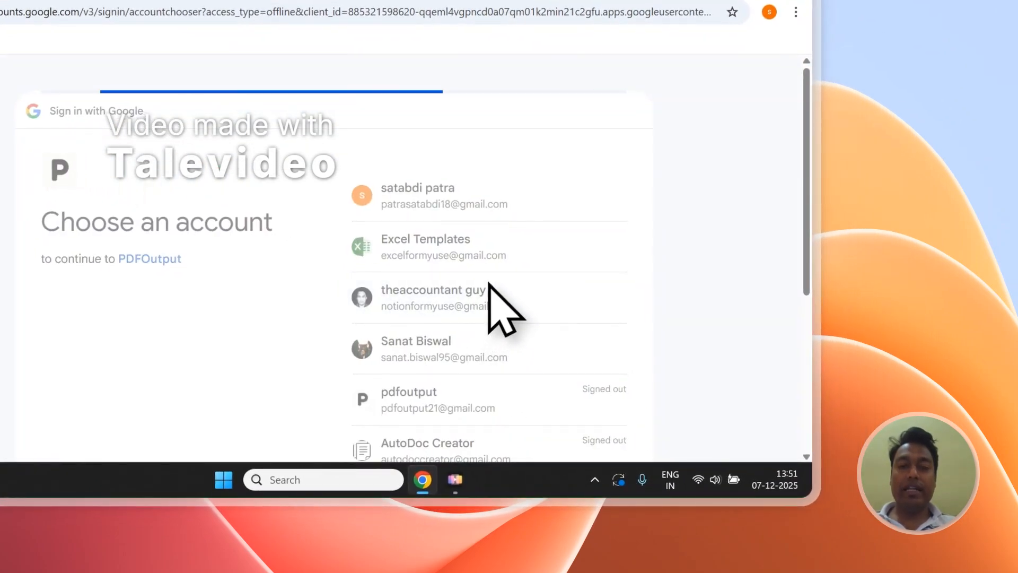
{"action": "left_click", "coordinate": [574, 351]}
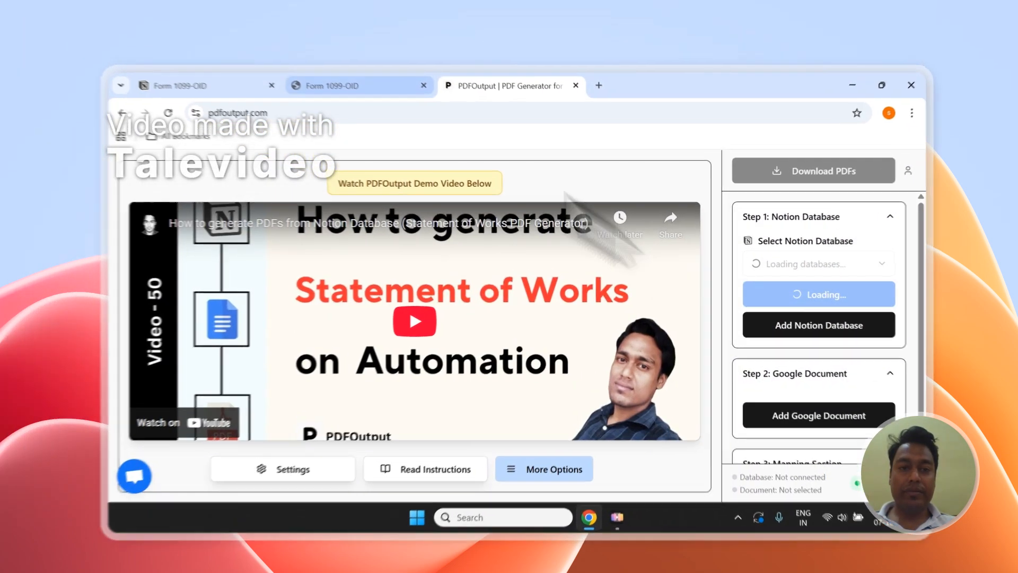
Step: Check the Form 1099-OID database in Notion and look through the setup steps and property list in PDFOutput
{"action": "left_click", "coordinate": [361, 77]}
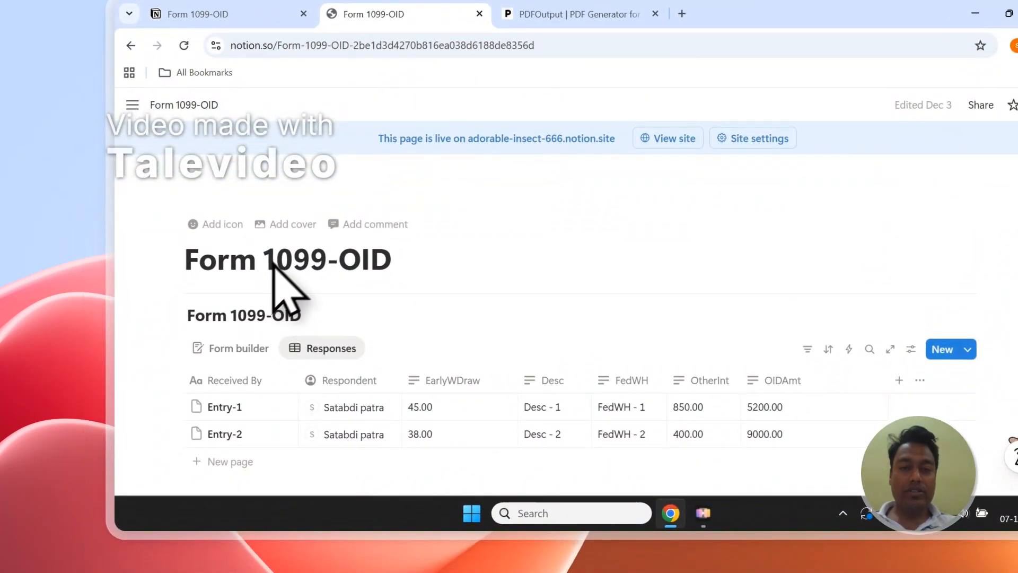
{"action": "left_click", "coordinate": [573, 13]}
{"action": "scroll", "coordinate": [996, 244], "scroll_direction": "down", "scroll_amount": 3}
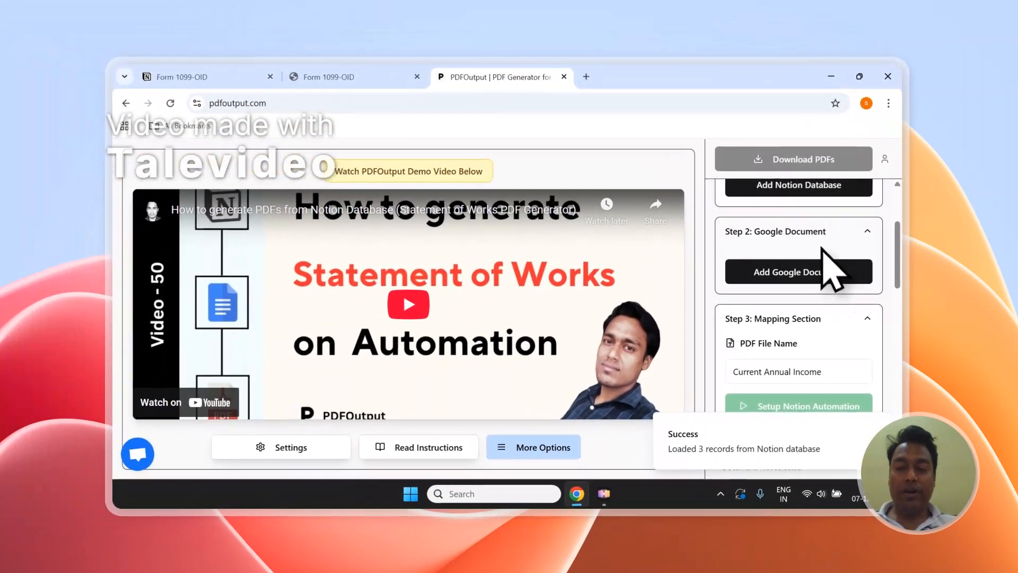
{"action": "scroll", "coordinate": [832, 270], "scroll_direction": "down", "scroll_amount": 5}
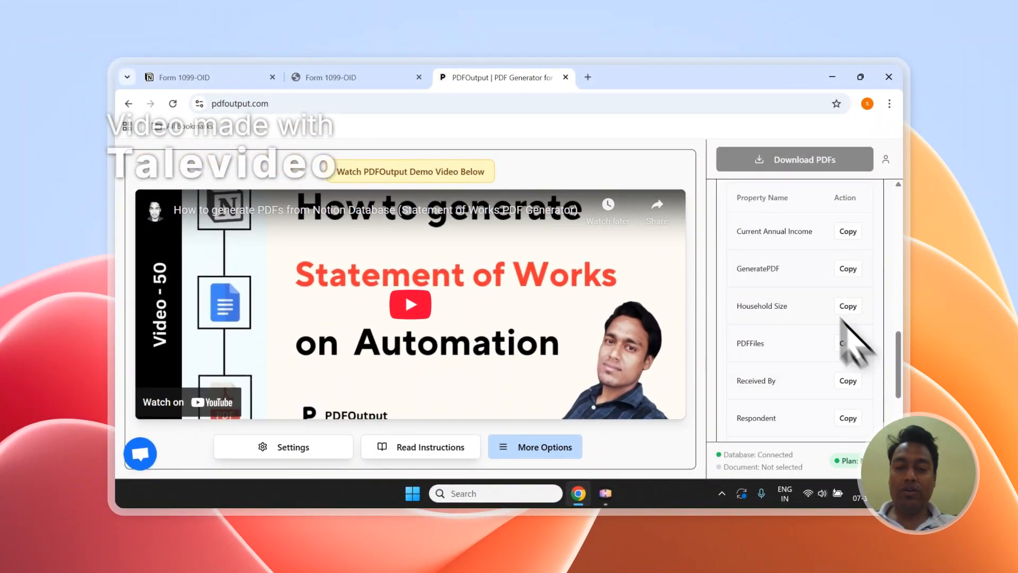
{"action": "scroll", "coordinate": [841, 284], "scroll_direction": "up", "scroll_amount": 10}
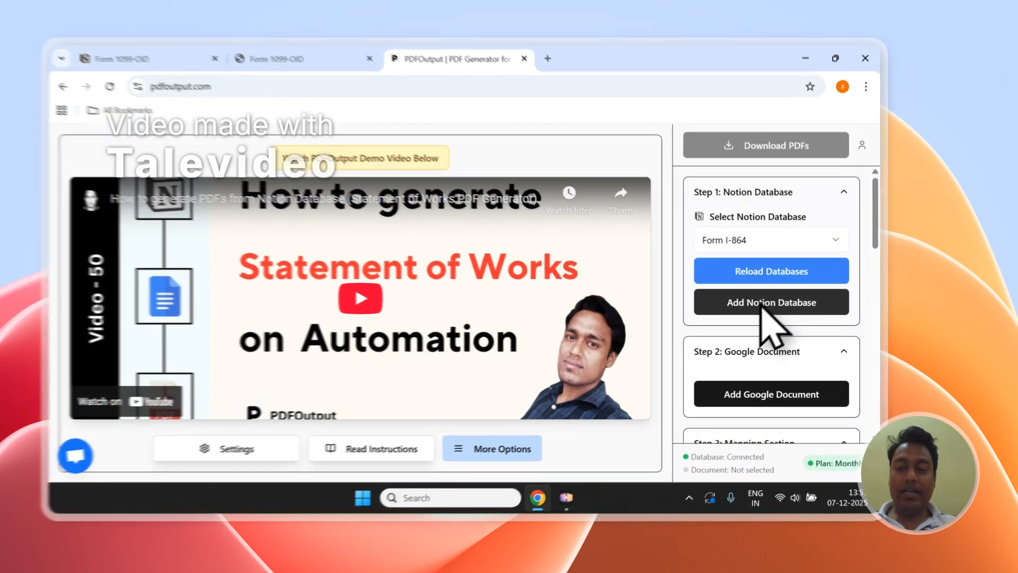
Step: Start adding a Notion database in PDFOutput and copy the page title "Form 1099-OID" from Notion
{"action": "left_click", "coordinate": [790, 310]}
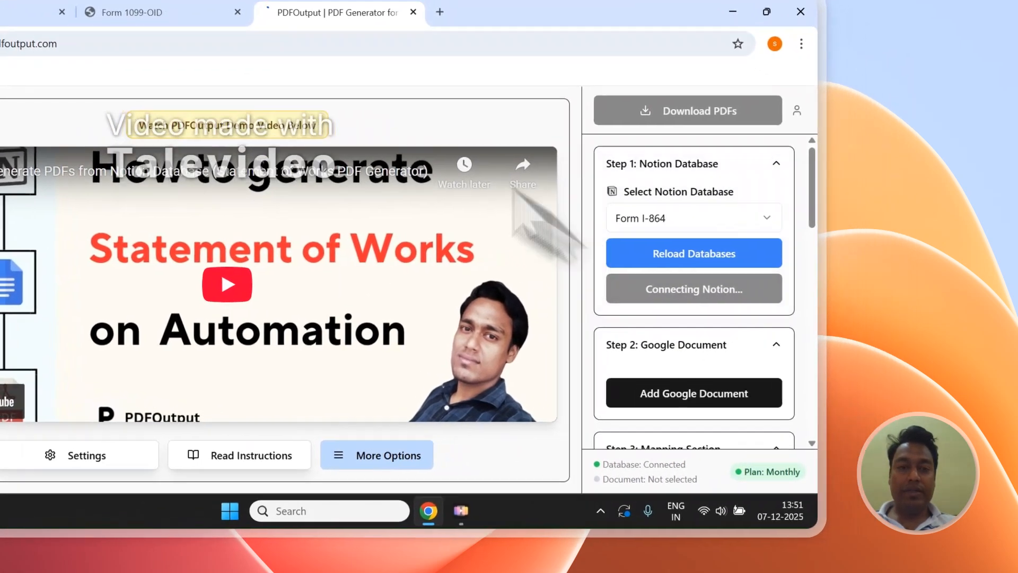
{"action": "left_click", "coordinate": [159, 14]}
{"action": "left_click_drag", "start_coordinate": [322, 366], "coordinate": [320, 371]}
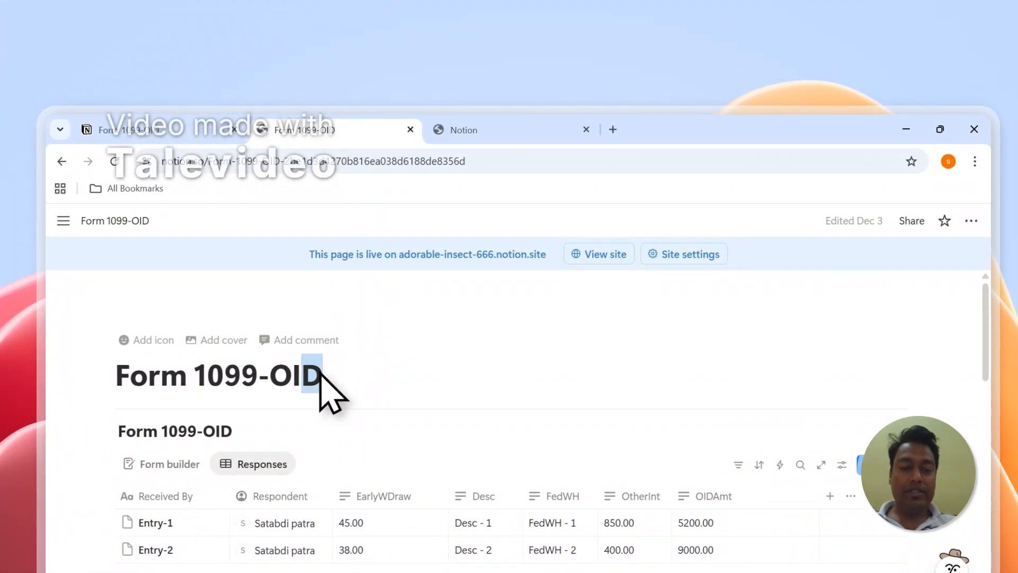
{"action": "right_click", "coordinate": [135, 374]}
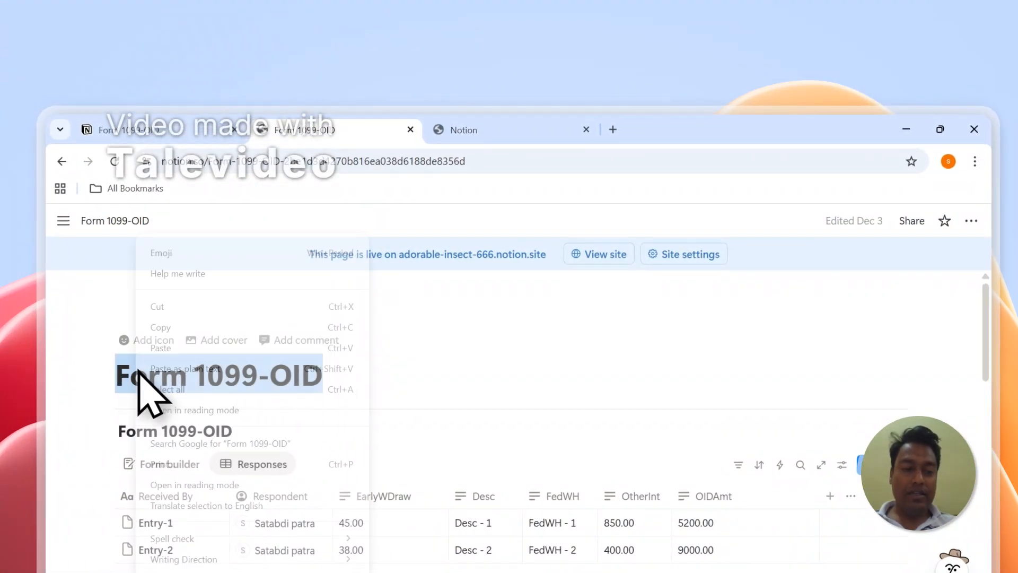
{"action": "left_click", "coordinate": [162, 326]}
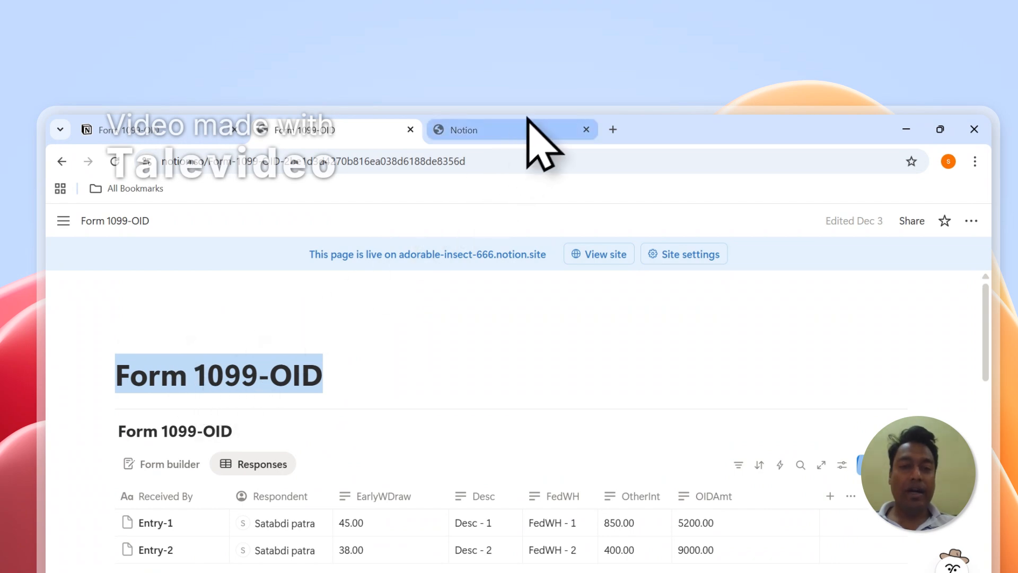
Step: In the Notion connection request, go to page selection, search for "Form 1099-OID" and choose the matching page
{"action": "left_click", "coordinate": [531, 130]}
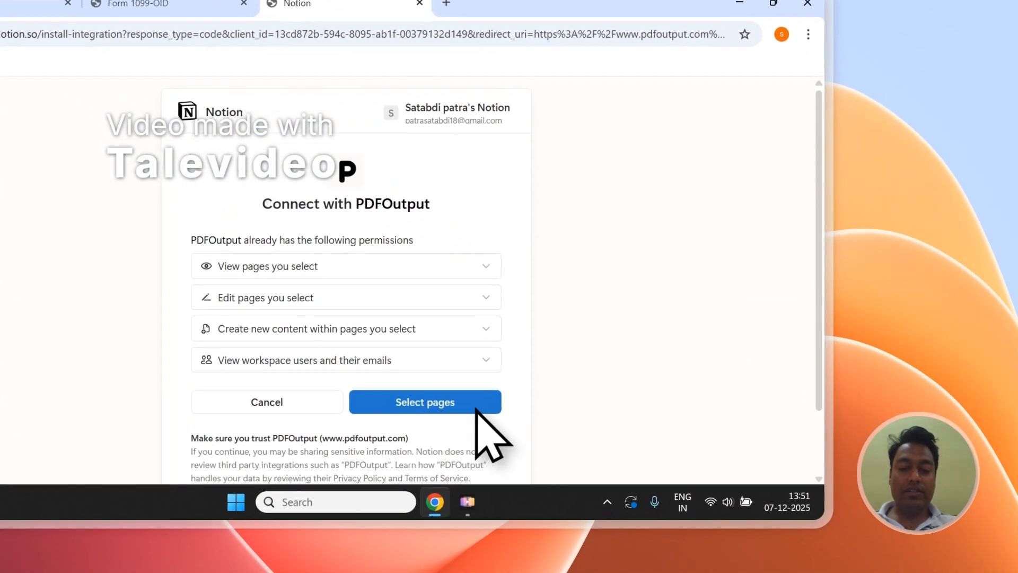
{"action": "left_click", "coordinate": [475, 408]}
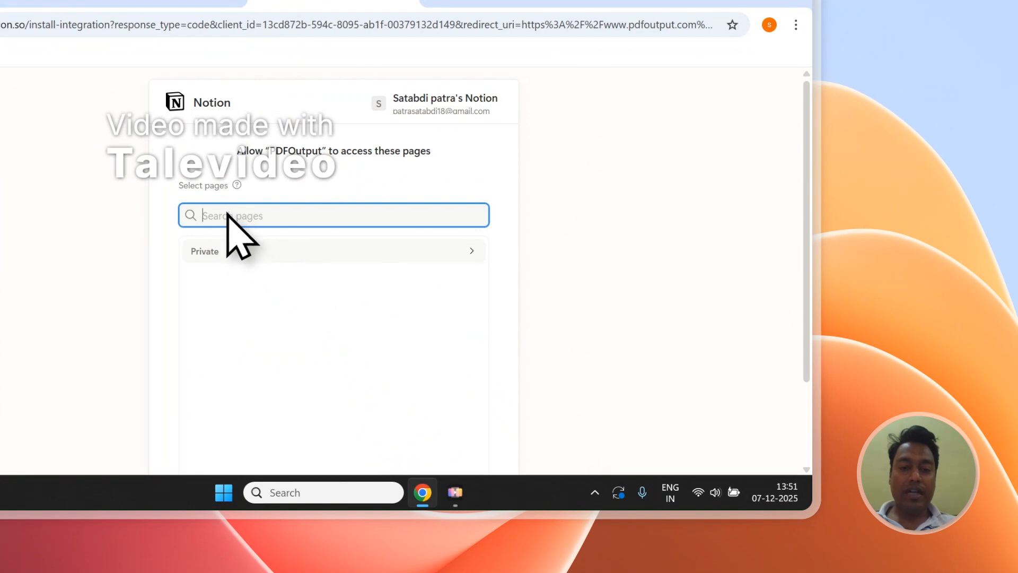
{"action": "right_click", "coordinate": [232, 215]}
{"action": "left_click", "coordinate": [249, 304]}
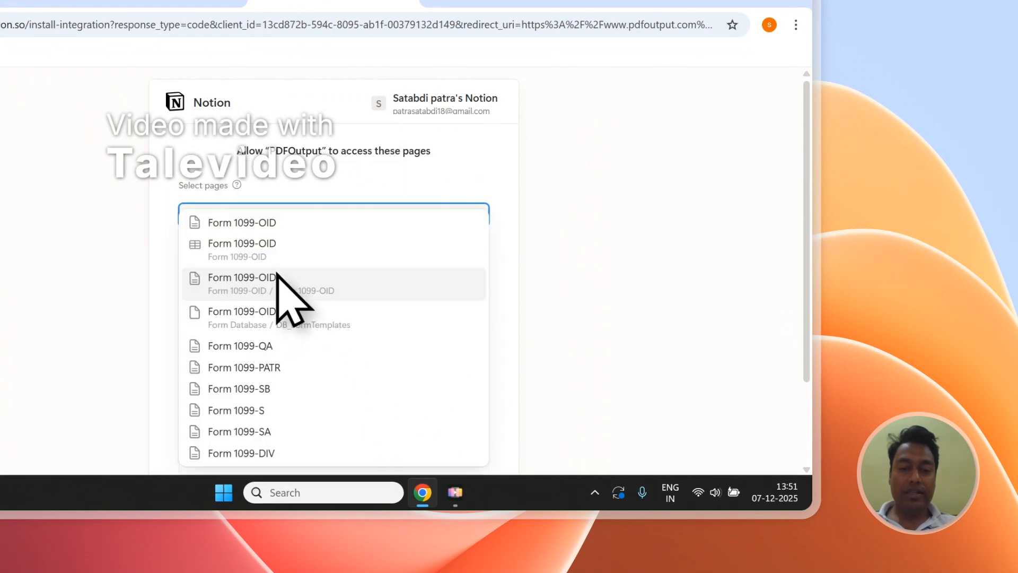
{"action": "left_click", "coordinate": [272, 231]}
{"action": "left_click", "coordinate": [286, 190]}
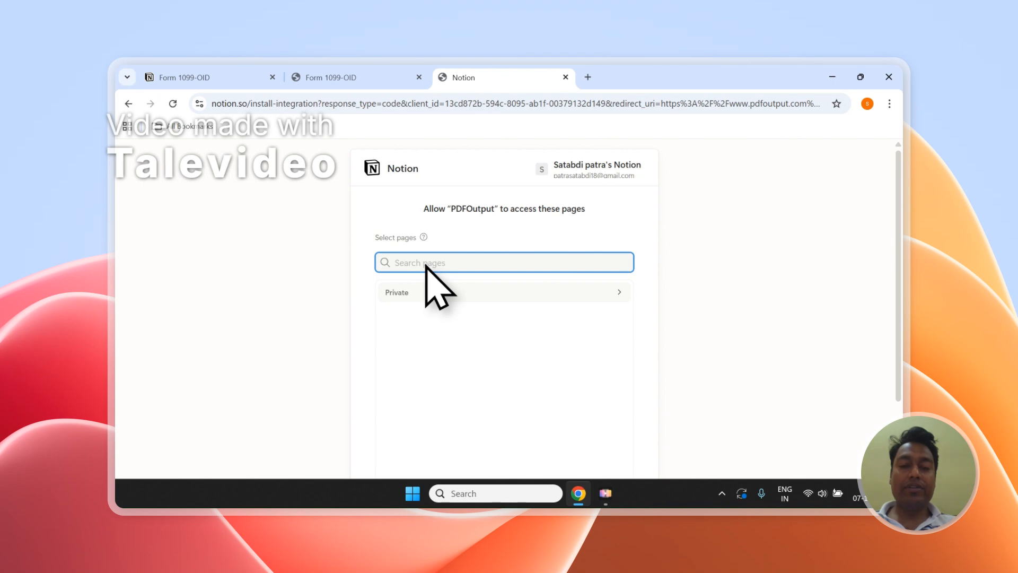
Step: Expand the Private group and look over the top-level pages that can be shared with PDFOutput
{"action": "left_click", "coordinate": [419, 294]}
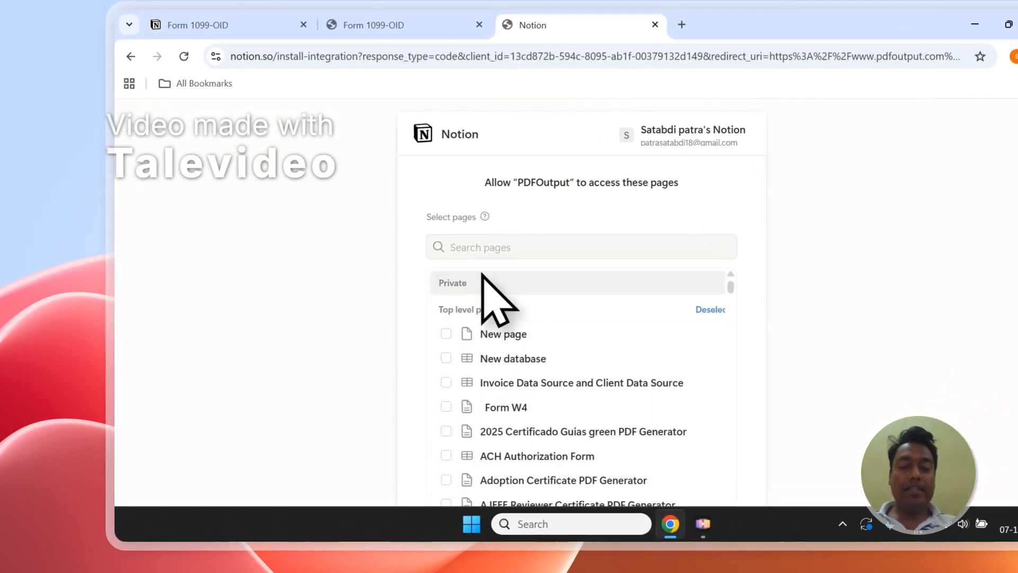
{"action": "scroll", "coordinate": [477, 279], "scroll_direction": "up", "scroll_amount": 1}
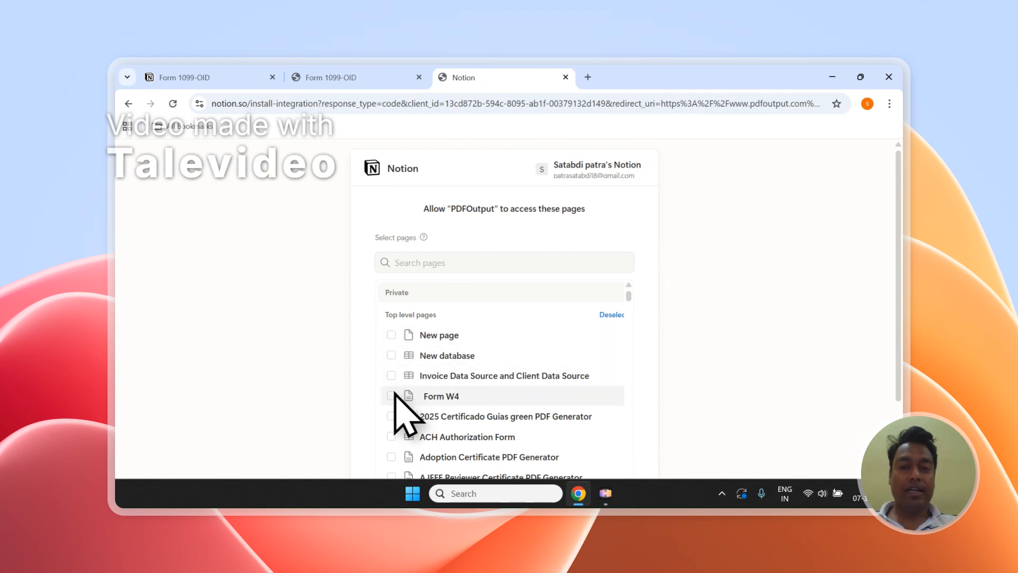
{"action": "left_click", "coordinate": [432, 265]}
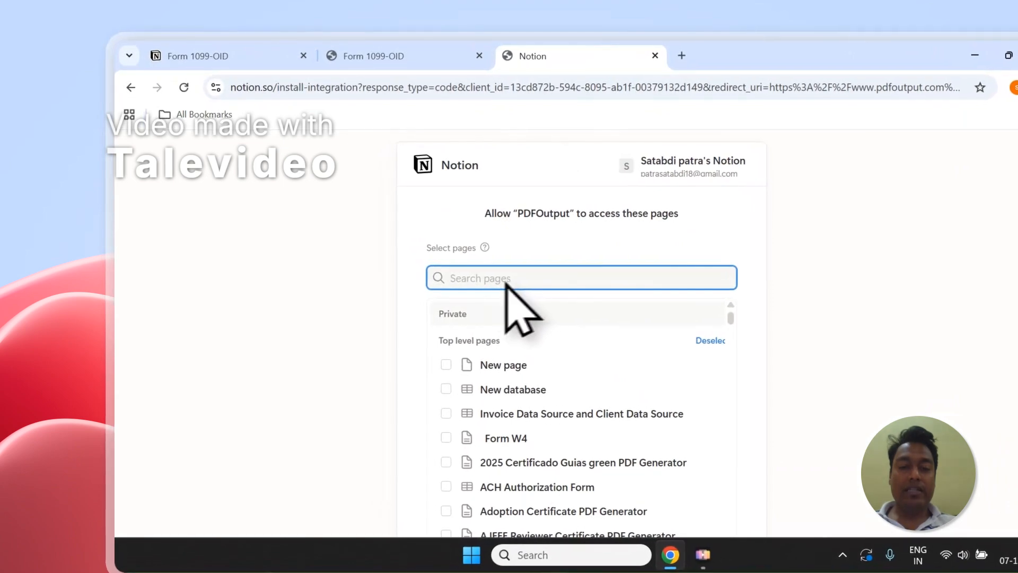
Step: Check the title of the Form 1099-OID page in Notion and return to the page selection for PDFOutput
{"action": "left_click", "coordinate": [402, 56]}
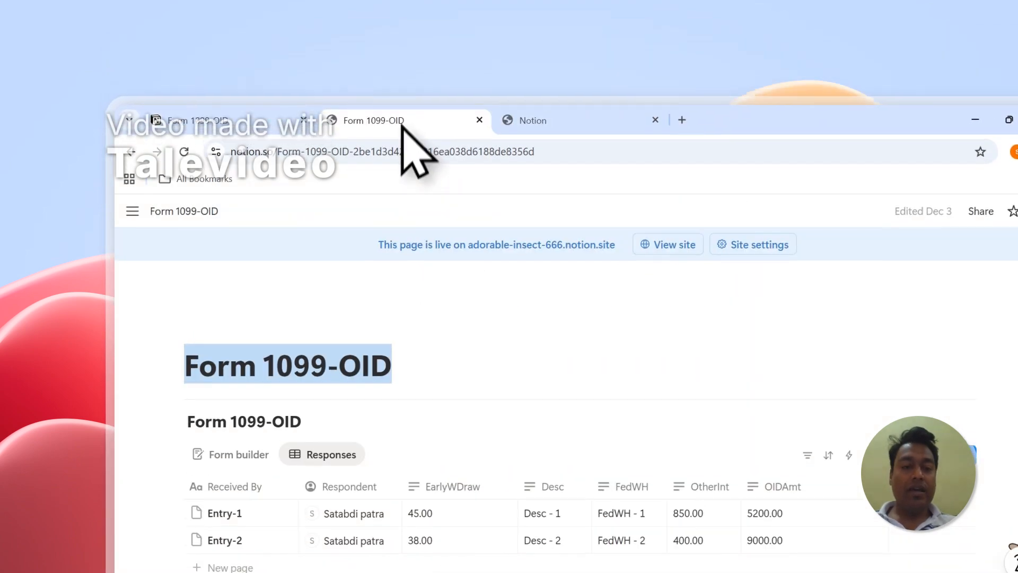
{"action": "left_click", "coordinate": [363, 302]}
{"action": "left_click_drag", "start_coordinate": [385, 310], "coordinate": [197, 302]}
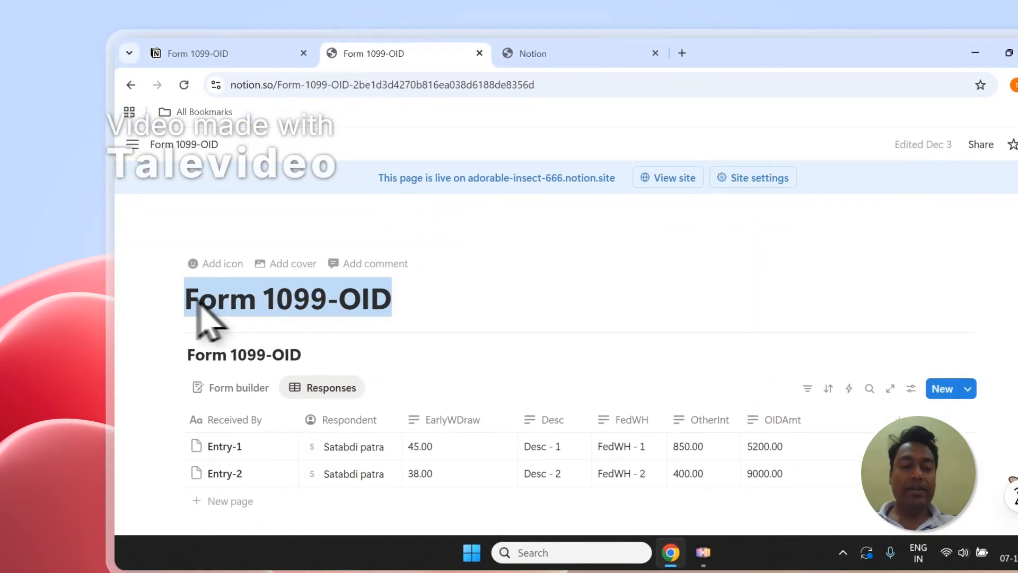
{"action": "left_click", "coordinate": [196, 305]}
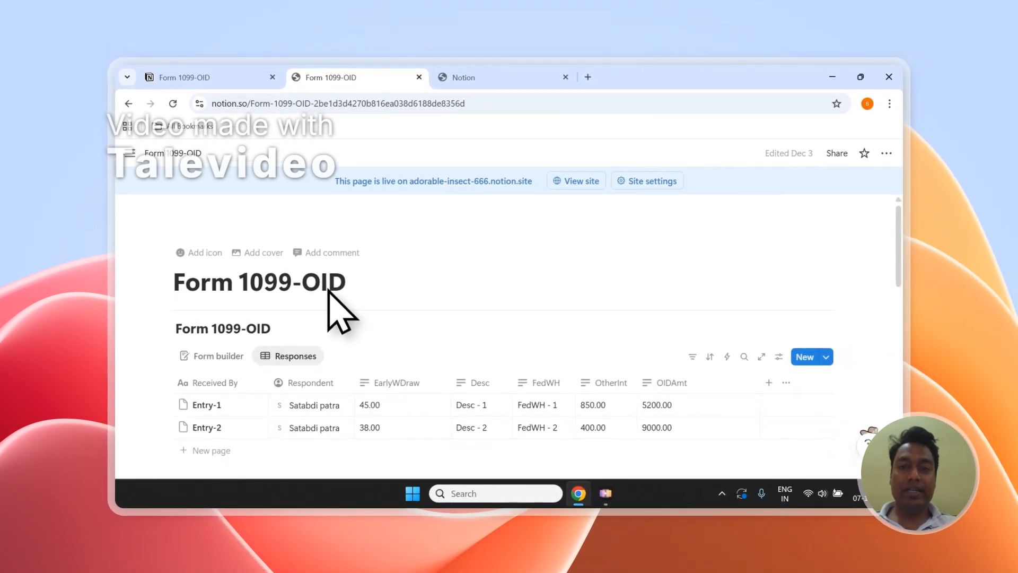
{"action": "left_click", "coordinate": [463, 77]}
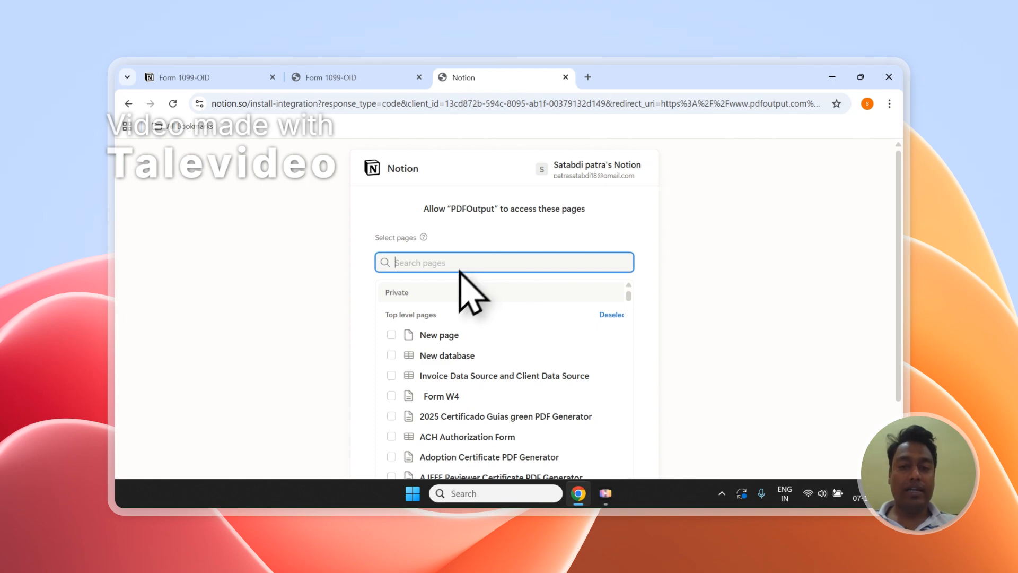
{"action": "scroll", "coordinate": [491, 237], "scroll_direction": "down", "scroll_amount": 1}
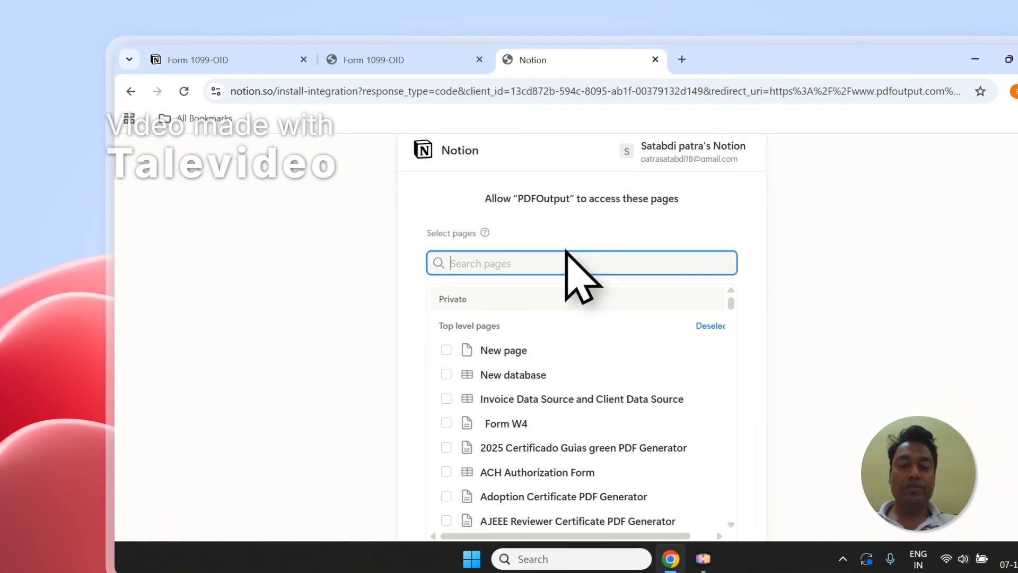
Step: Grant PDFOutput access to the selected Form 1099-OID page, recheck the page in Notion, and dismiss the connection message in PDFOutput
{"action": "scroll", "coordinate": [566, 251], "scroll_direction": "down", "scroll_amount": 2}
{"action": "left_click", "coordinate": [674, 483]}
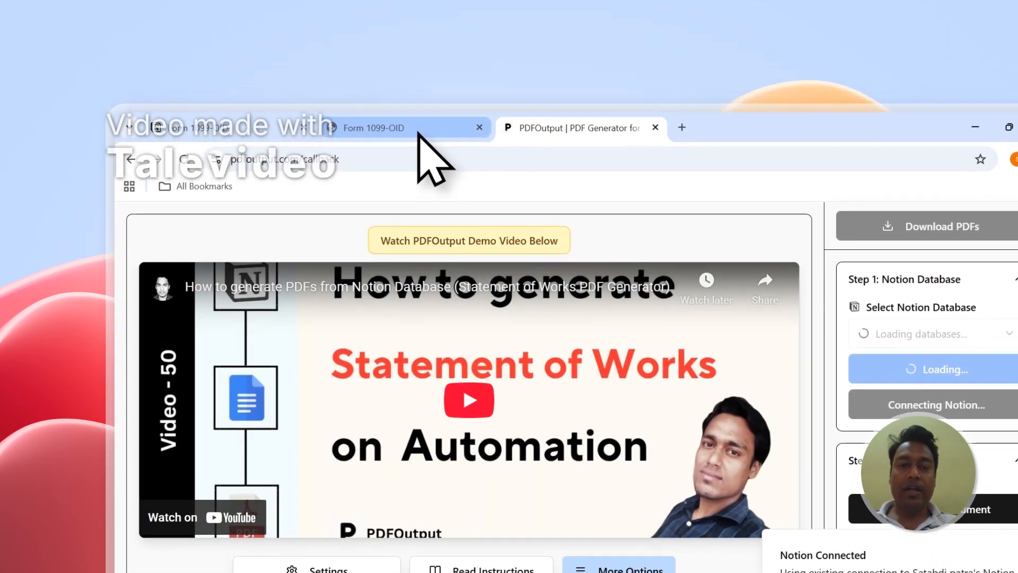
{"action": "left_click", "coordinate": [419, 130]}
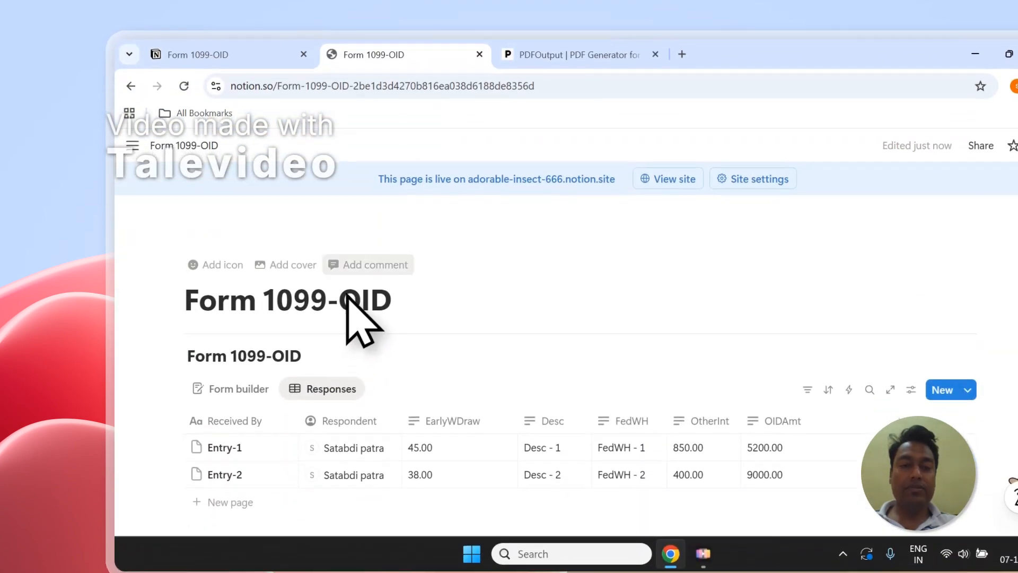
{"action": "left_click", "coordinate": [562, 55]}
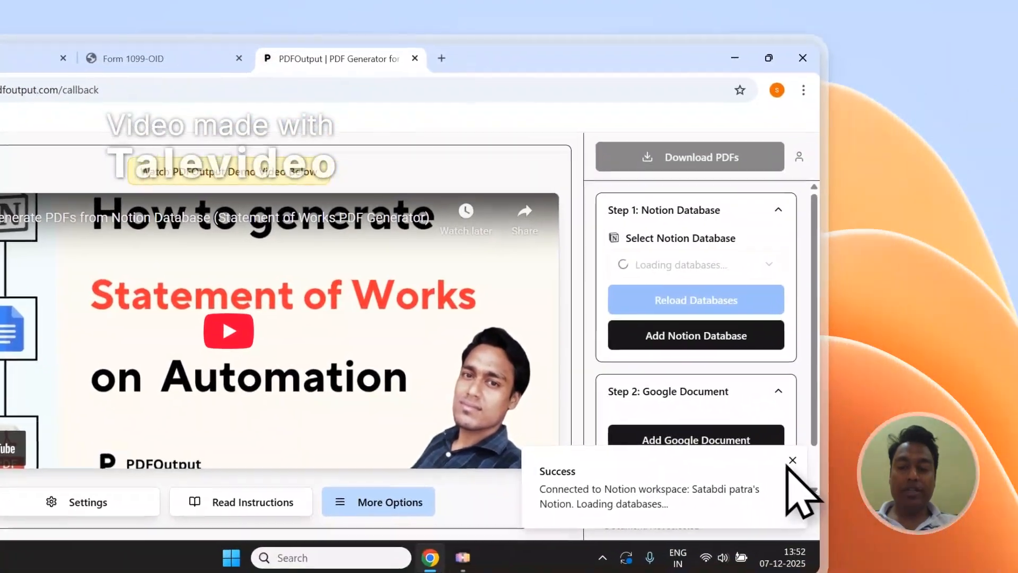
{"action": "left_click", "coordinate": [789, 462]}
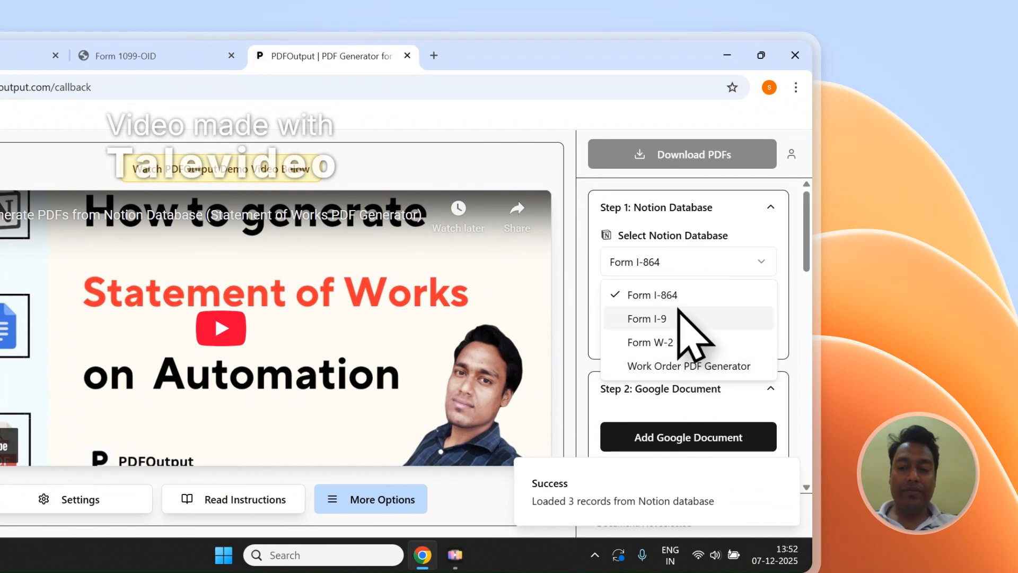
Step: Select Form 1099-OID as the Notion database and look over its property list in the mapping section
{"action": "left_click", "coordinate": [663, 262]}
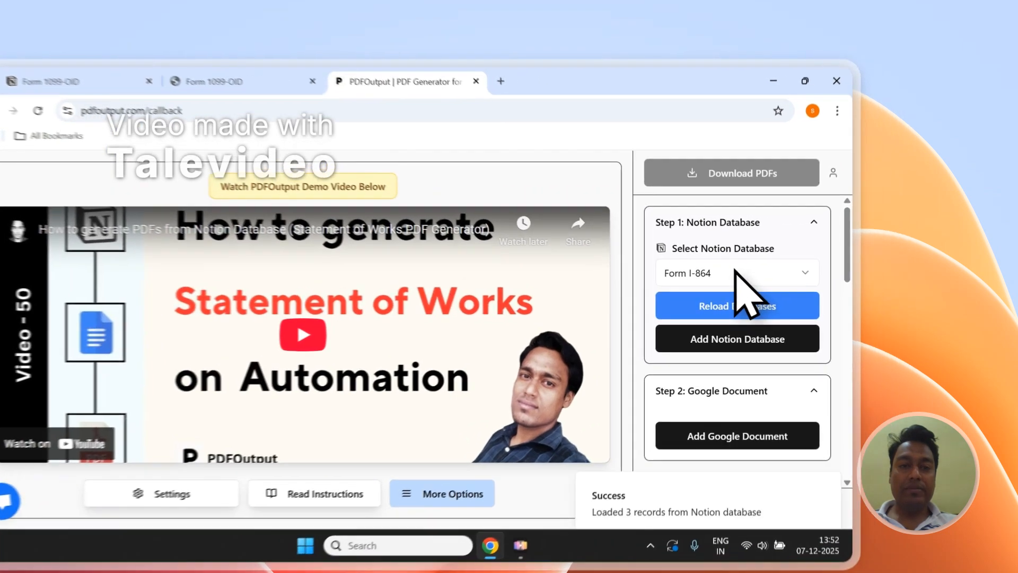
{"action": "left_click", "coordinate": [795, 249]}
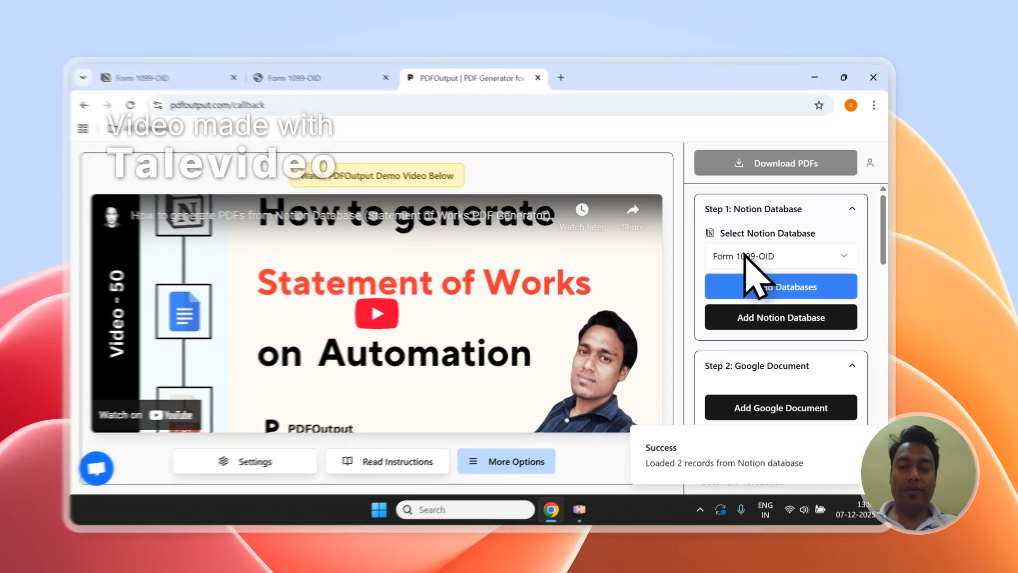
{"action": "left_click", "coordinate": [765, 248]}
{"action": "left_click", "coordinate": [781, 276]}
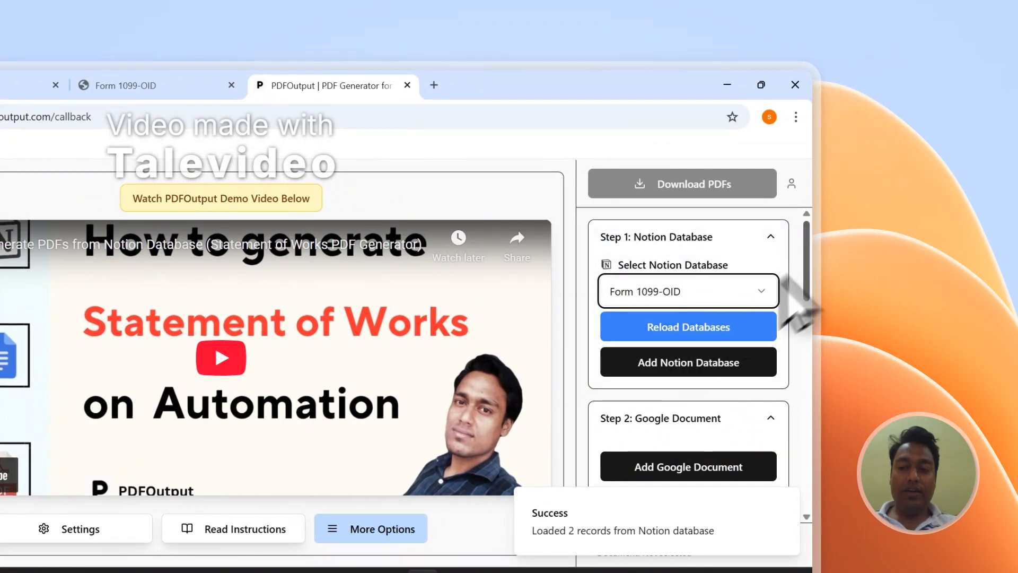
{"action": "scroll", "coordinate": [761, 273], "scroll_direction": "down", "scroll_amount": 10}
{"action": "scroll", "coordinate": [746, 313], "scroll_direction": "up", "scroll_amount": 1}
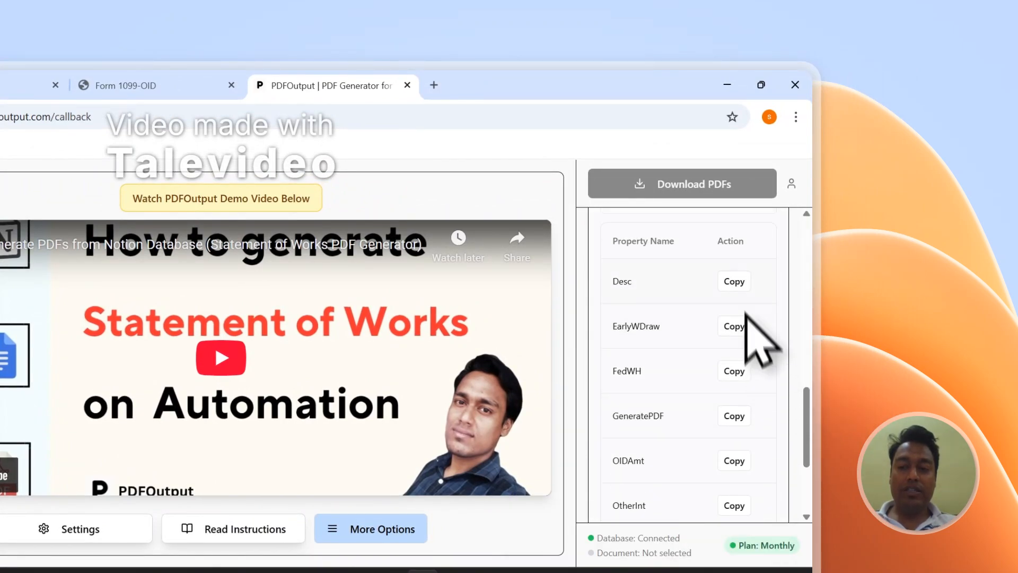
{"action": "scroll", "coordinate": [752, 383], "scroll_direction": "down", "scroll_amount": 3}
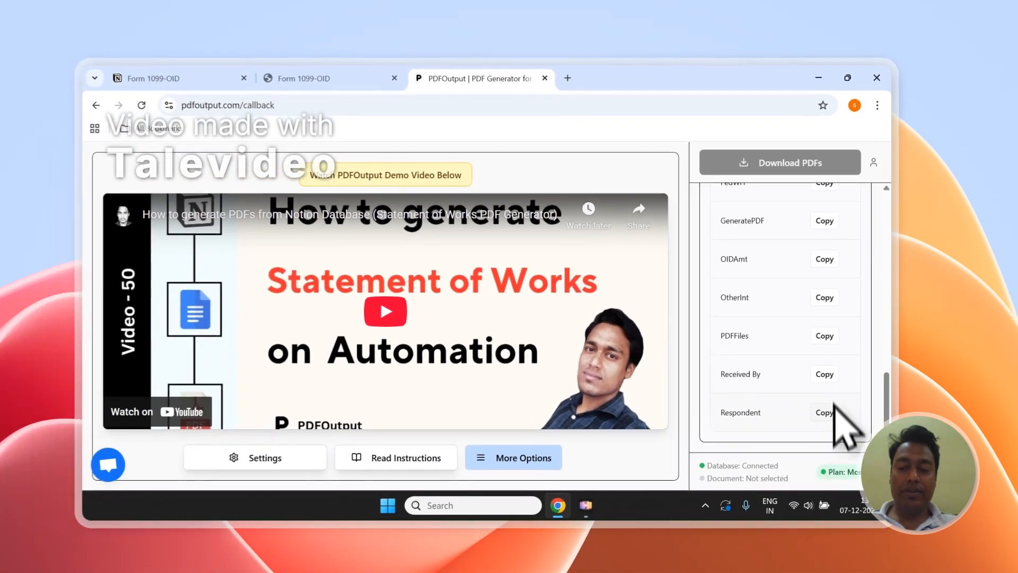
{"action": "scroll", "coordinate": [843, 253], "scroll_direction": "up", "scroll_amount": 10}
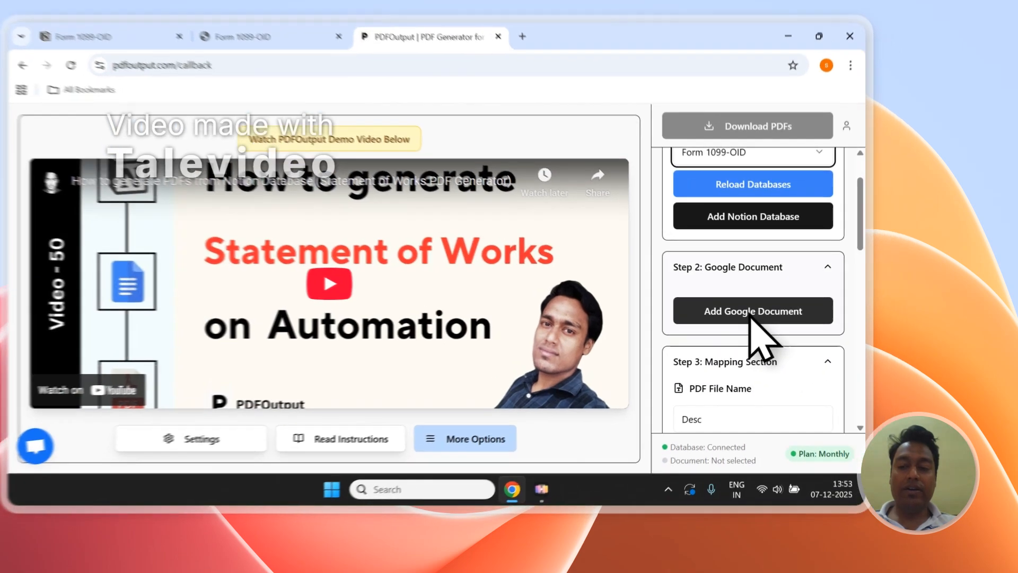
{"action": "left_click", "coordinate": [800, 330]}
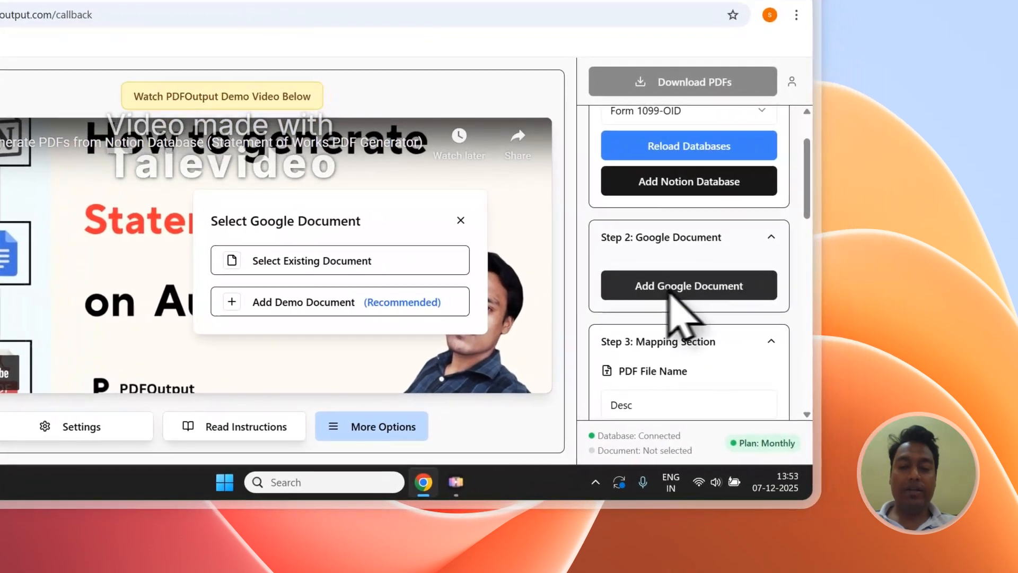
{"action": "left_click", "coordinate": [329, 259]}
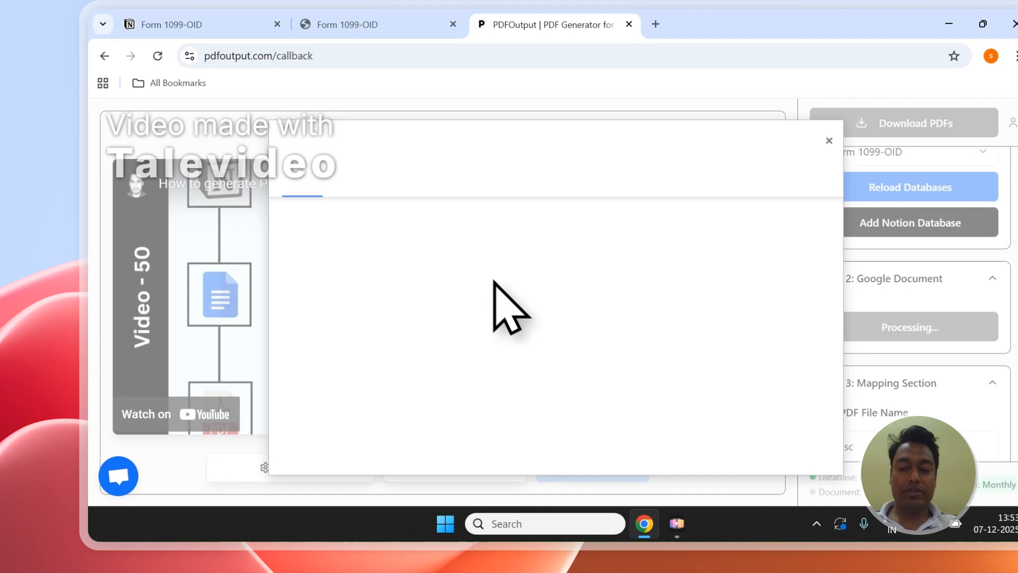
{"action": "left_click", "coordinate": [384, 180]}
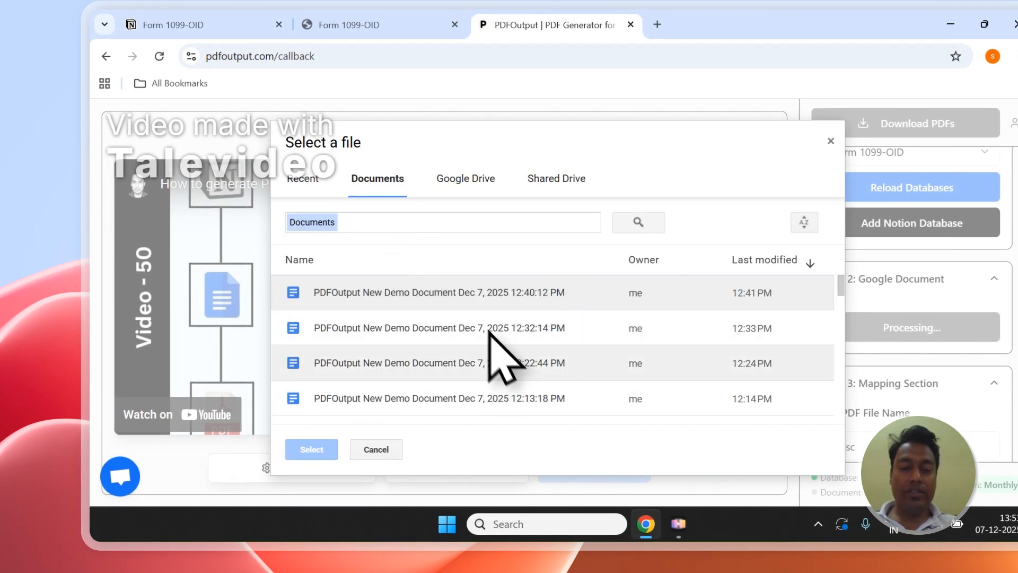
{"action": "left_click", "coordinate": [830, 141]}
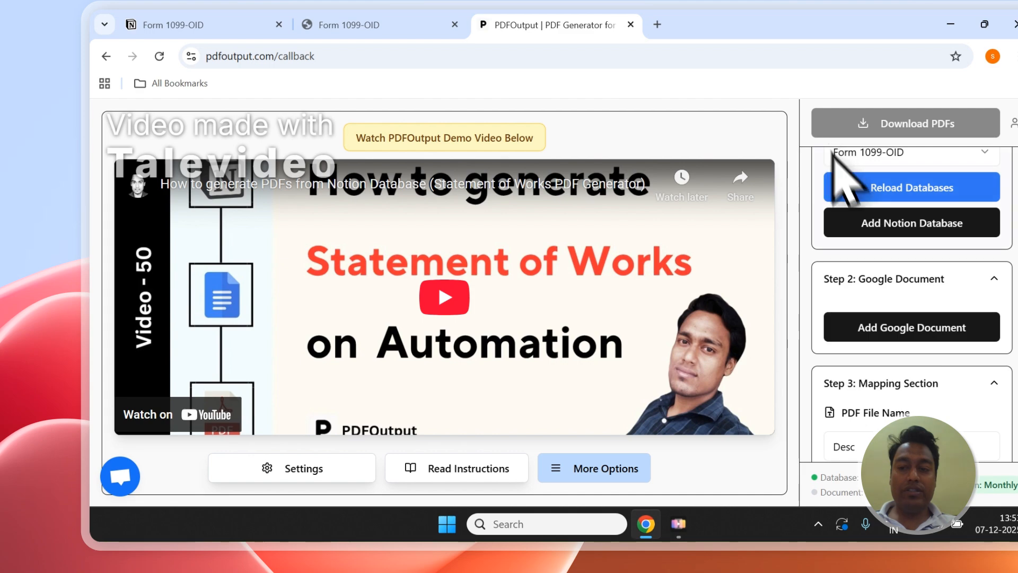
Step: Add the demo Google document as the template and delete its introductory text above the Placeholders heading
{"action": "left_click", "coordinate": [870, 324]}
{"action": "left_click", "coordinate": [509, 342]}
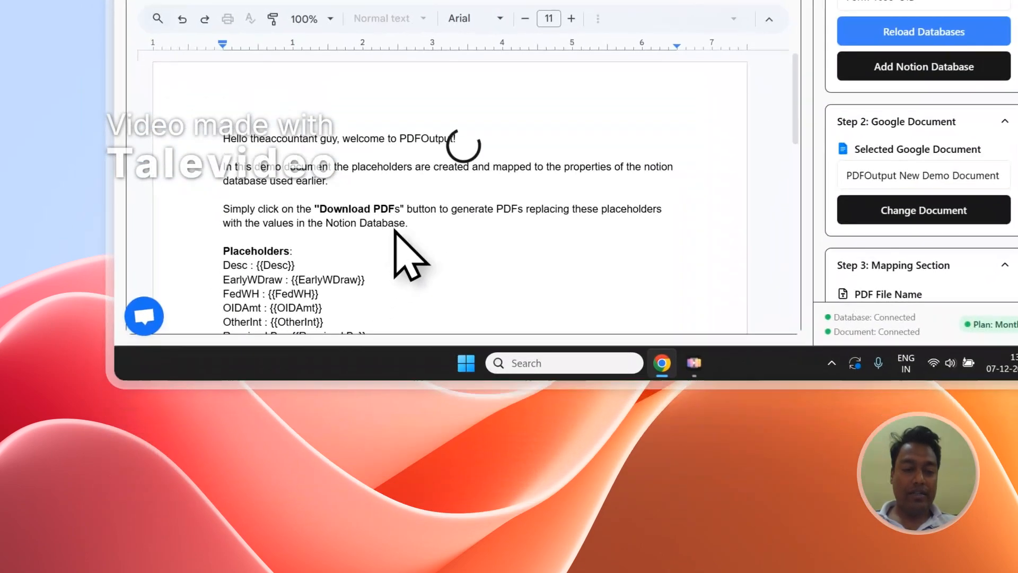
{"action": "left_click_drag", "start_coordinate": [446, 224], "coordinate": [262, 168]}
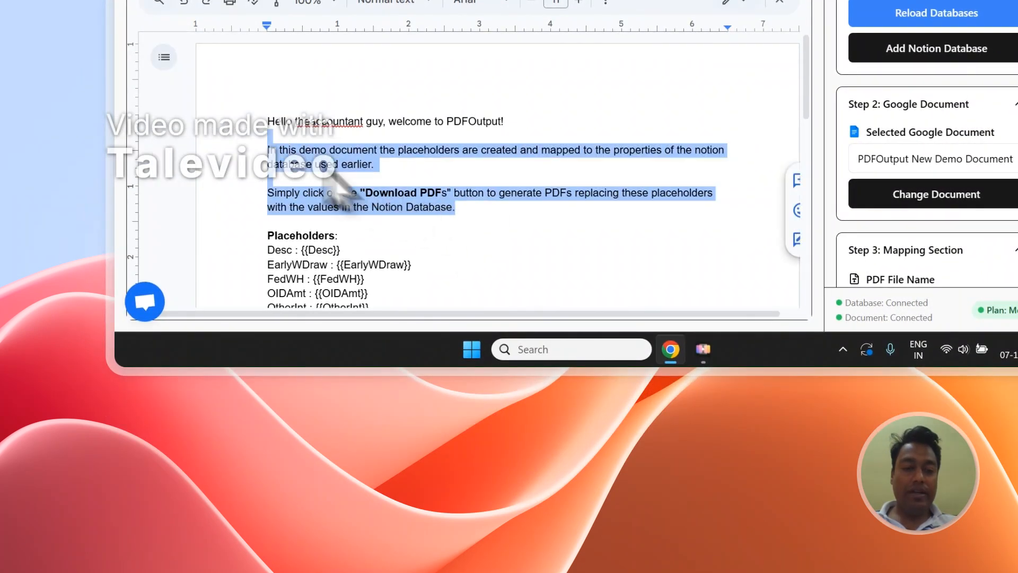
{"action": "left_click_drag", "start_coordinate": [323, 165], "coordinate": [261, 139]}
{"action": "key", "text": "BackSpace"}
{"action": "key", "text": "BackSpace"}
{"action": "key", "text": "BackSpace"}
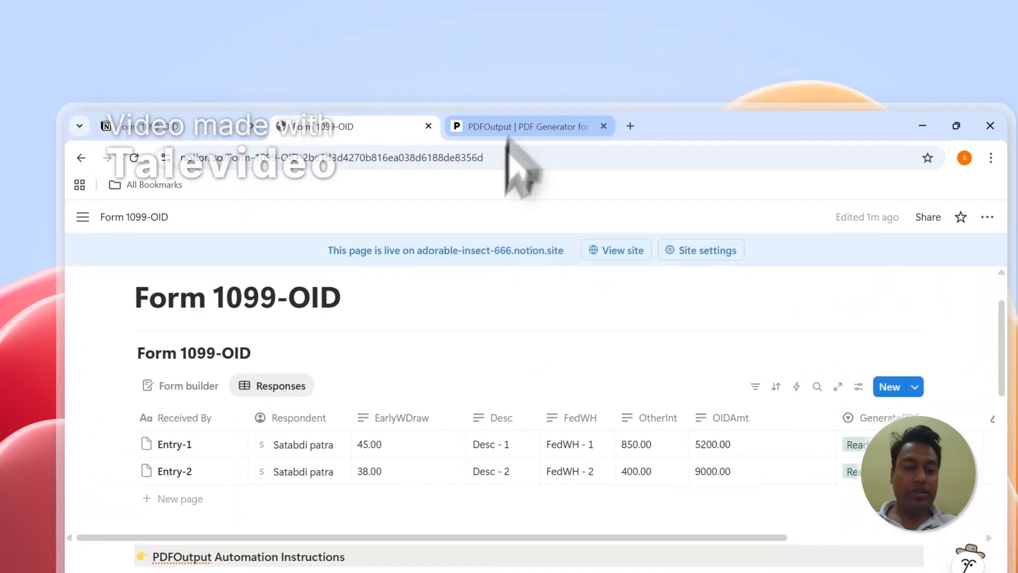
Step: Compare the placeholders in the template document with the columns of the Form 1099-OID database in Notion
{"action": "left_click", "coordinate": [490, 78]}
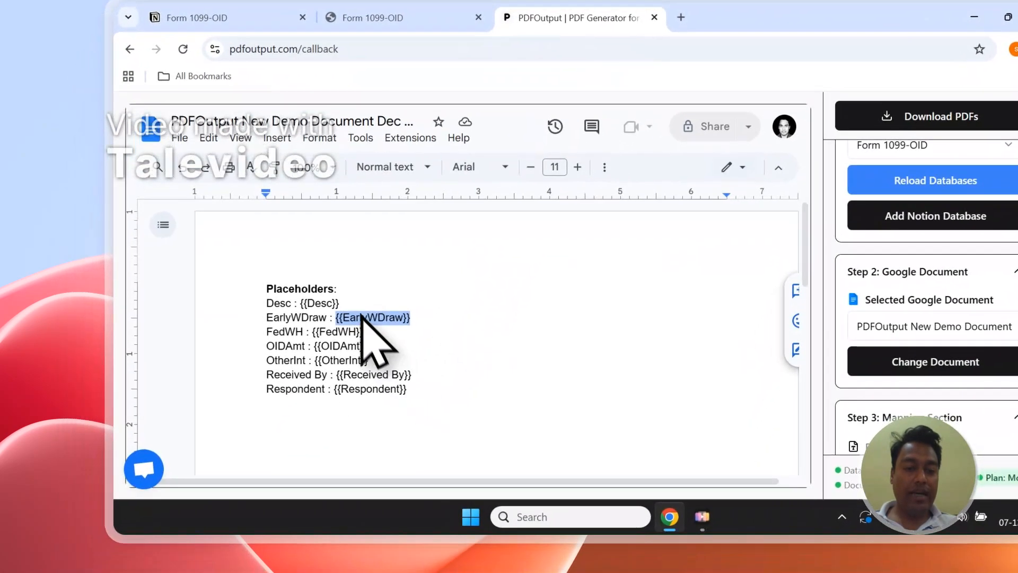
{"action": "double_click", "coordinate": [321, 302]}
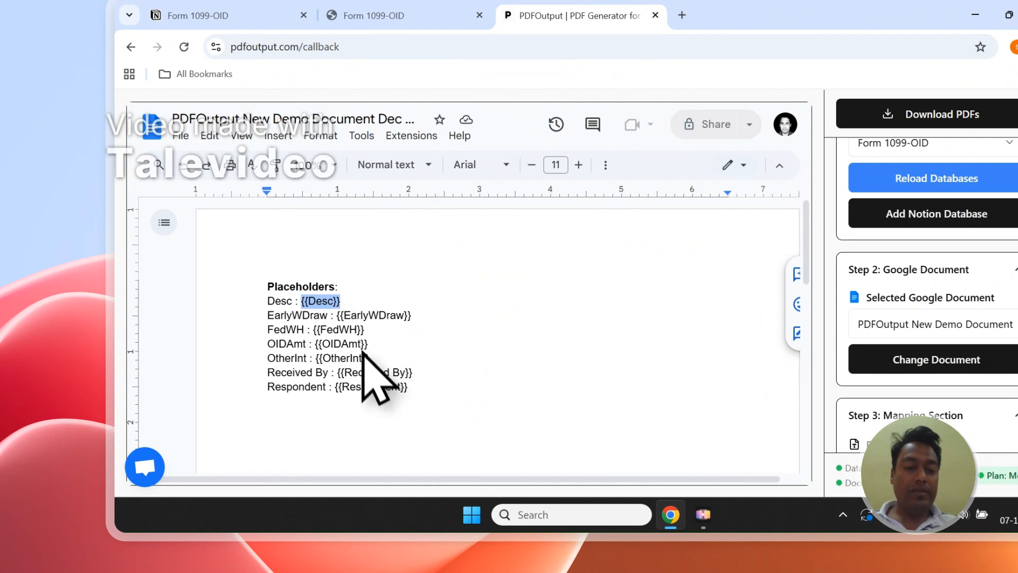
{"action": "left_click", "coordinate": [373, 16]}
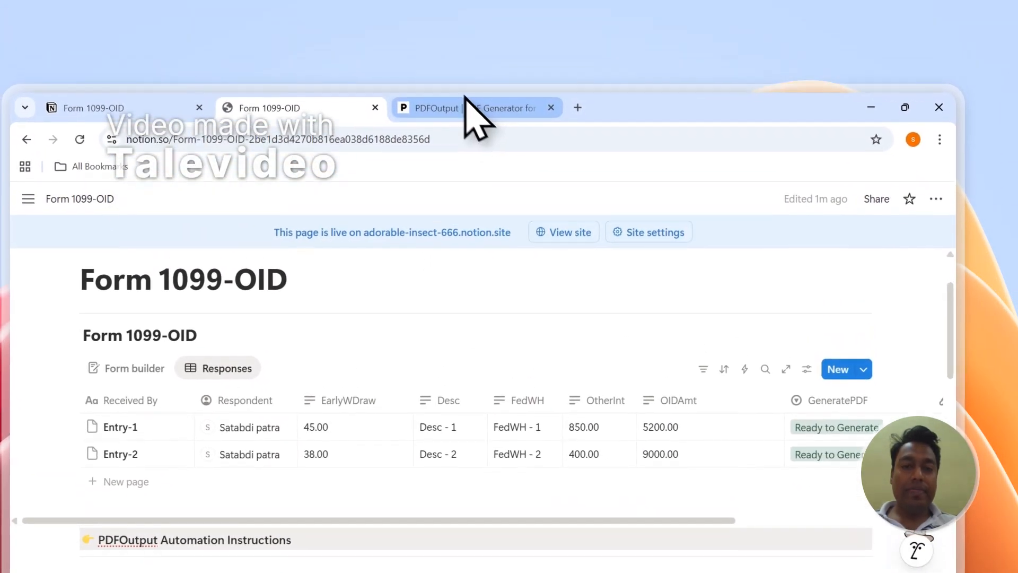
{"action": "left_click", "coordinate": [475, 24]}
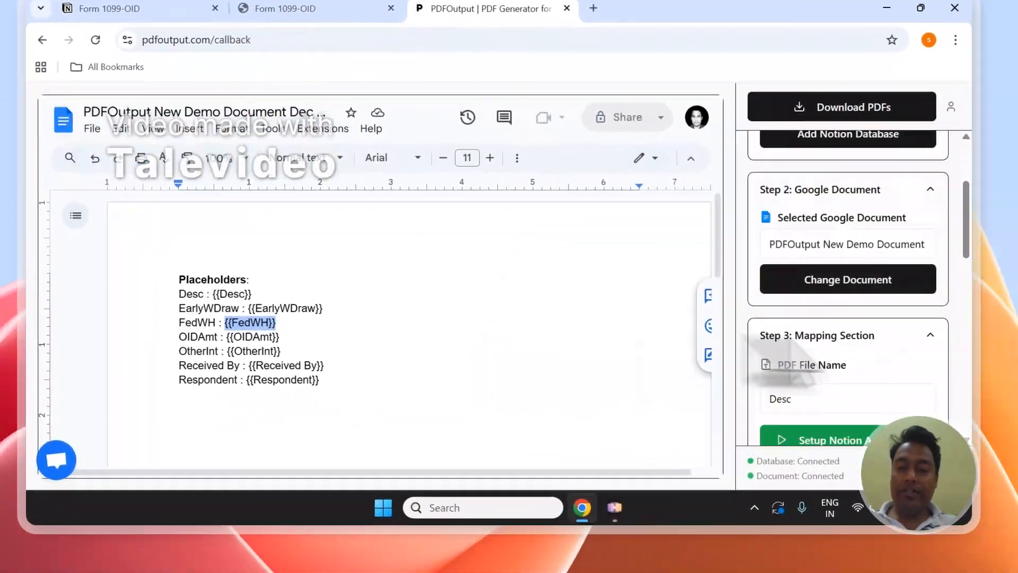
Step: Copy the OtherInt property placeholder and add the line "Other Int - {{OtherInt}}" below the existing placeholders in the document
{"action": "scroll", "coordinate": [923, 341], "scroll_direction": "up", "scroll_amount": 2}
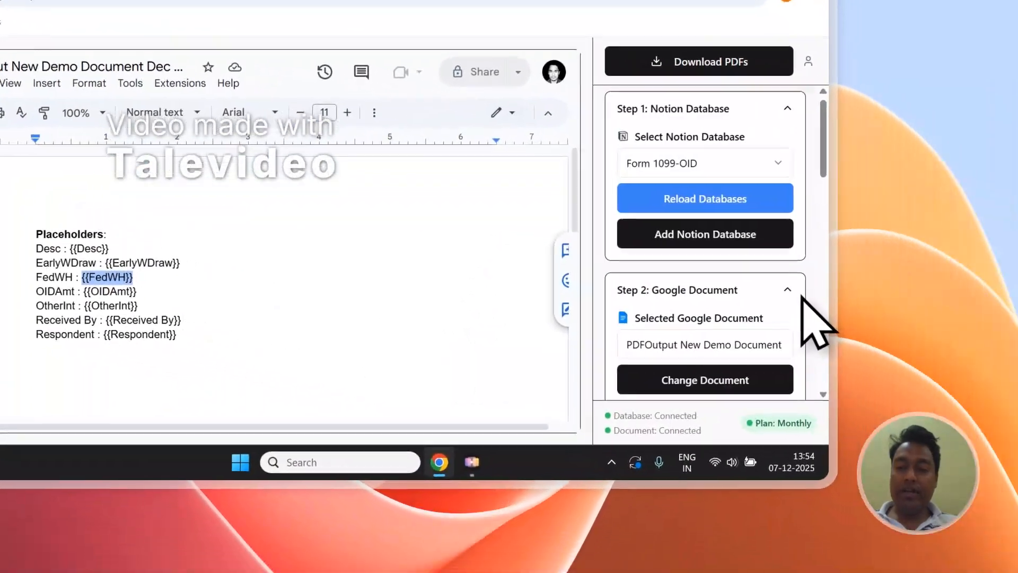
{"action": "scroll", "coordinate": [895, 353], "scroll_direction": "down", "scroll_amount": 7}
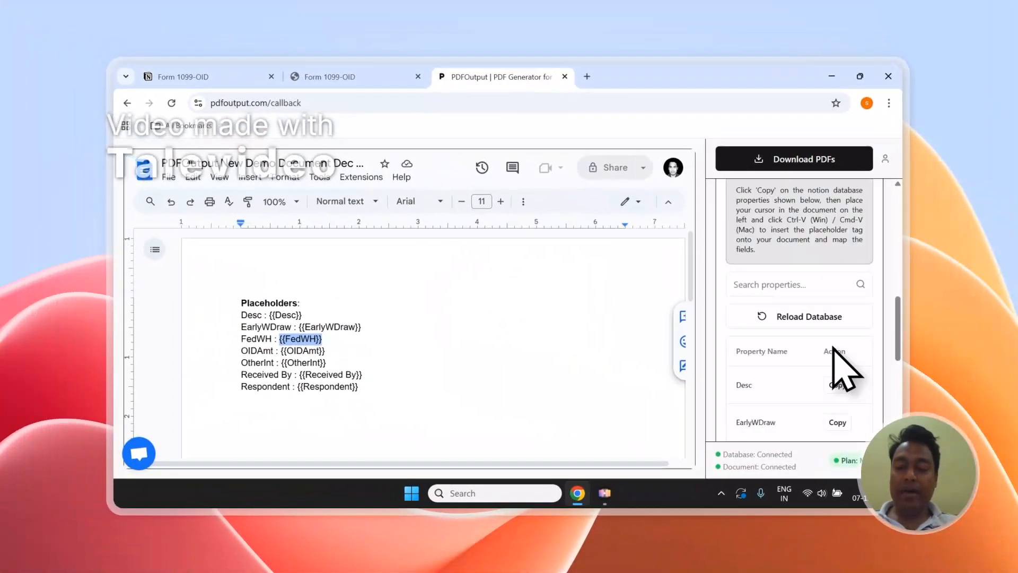
{"action": "scroll", "coordinate": [846, 371], "scroll_direction": "down", "scroll_amount": 5}
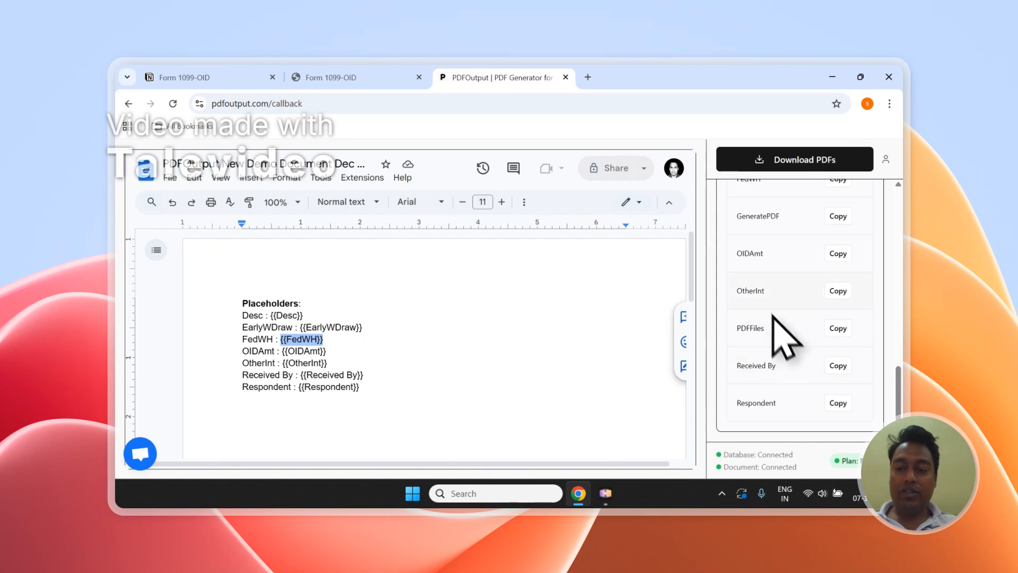
{"action": "double_click", "coordinate": [748, 291]}
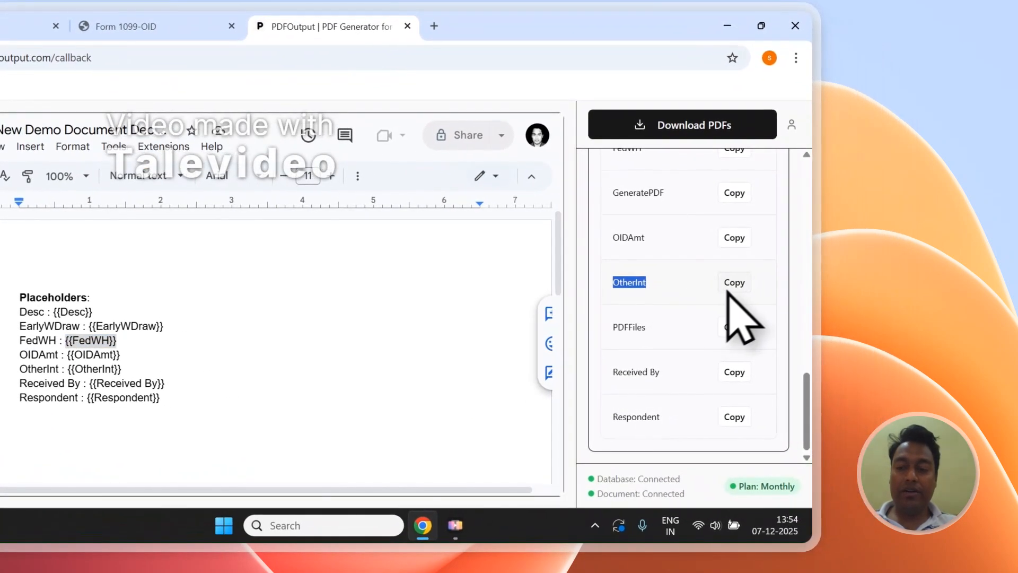
{"action": "scroll", "coordinate": [224, 384], "scroll_direction": "down", "scroll_amount": 2}
{"action": "left_click", "coordinate": [136, 300]}
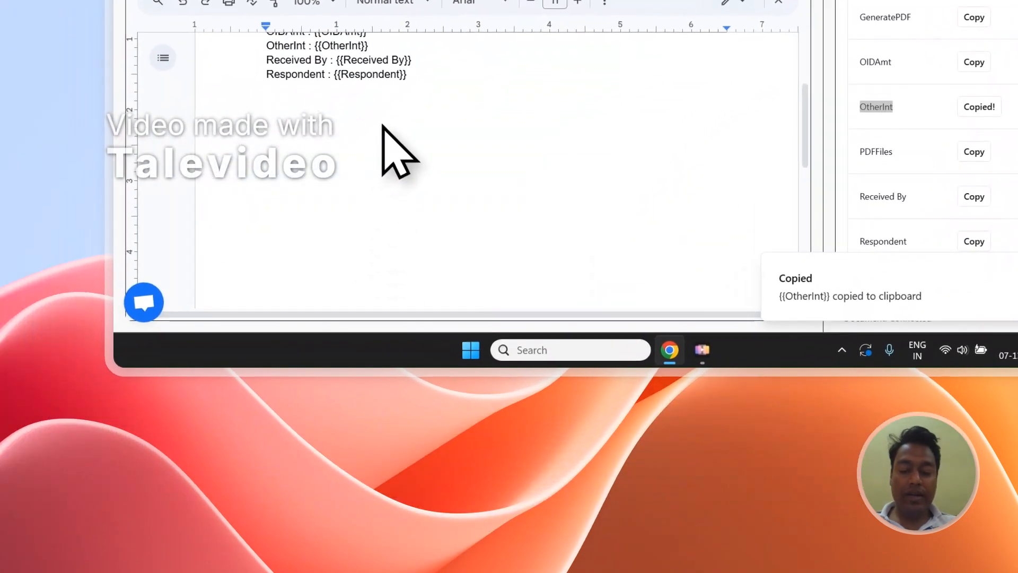
{"action": "type", "text": "oTHER"}
{"action": "key", "text": "BackSpace"}
{"action": "key", "text": "BackSpace"}
{"action": "key", "text": "BackSpace"}
{"action": "key", "text": "BackSpace"}
{"action": "key", "text": "BackSpace"}
{"action": "key", "text": "BackSpace"}
{"action": "type", "text": "Other Int - {{OtherInt"}
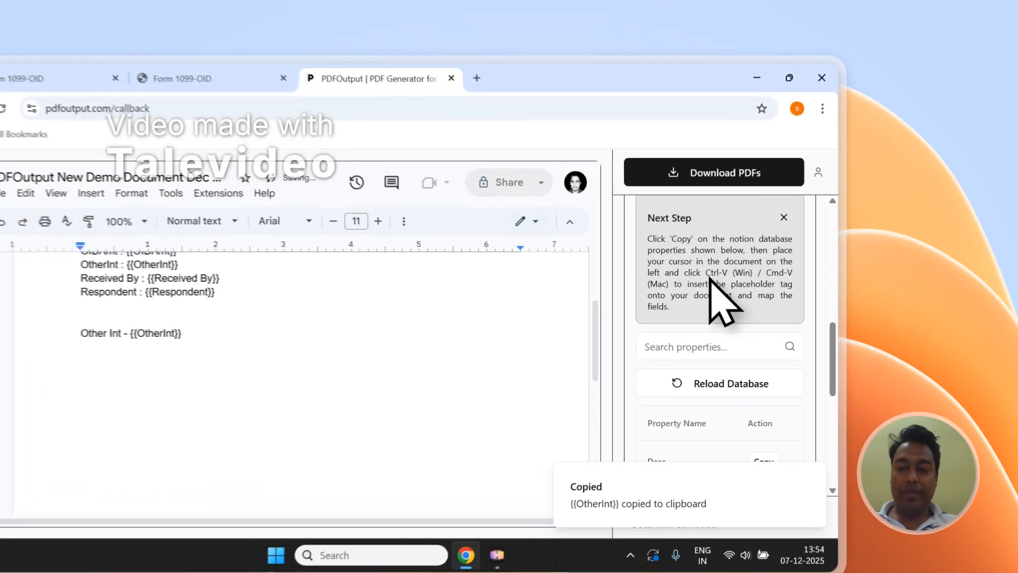
Step: Copy the Desc property placeholder and add the line "Description - {{Desc}}" under the Other Int line
{"action": "left_click_drag", "start_coordinate": [787, 247], "coordinate": [758, 257]}
{"action": "scroll", "coordinate": [819, 347], "scroll_direction": "down", "scroll_amount": 2}
{"action": "left_click", "coordinate": [734, 333]}
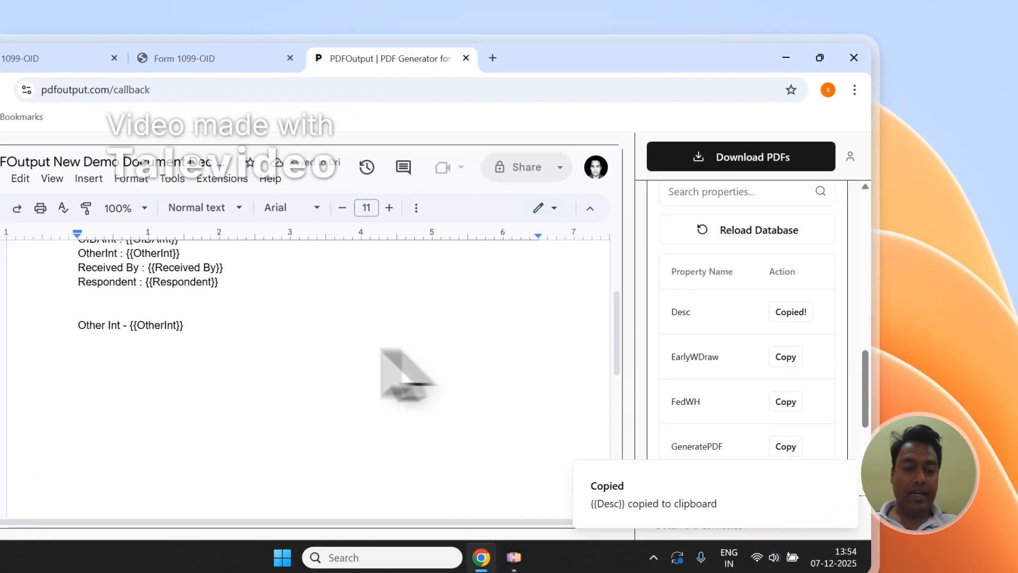
{"action": "left_click", "coordinate": [252, 362]}
{"action": "type", "text": "Descri"}
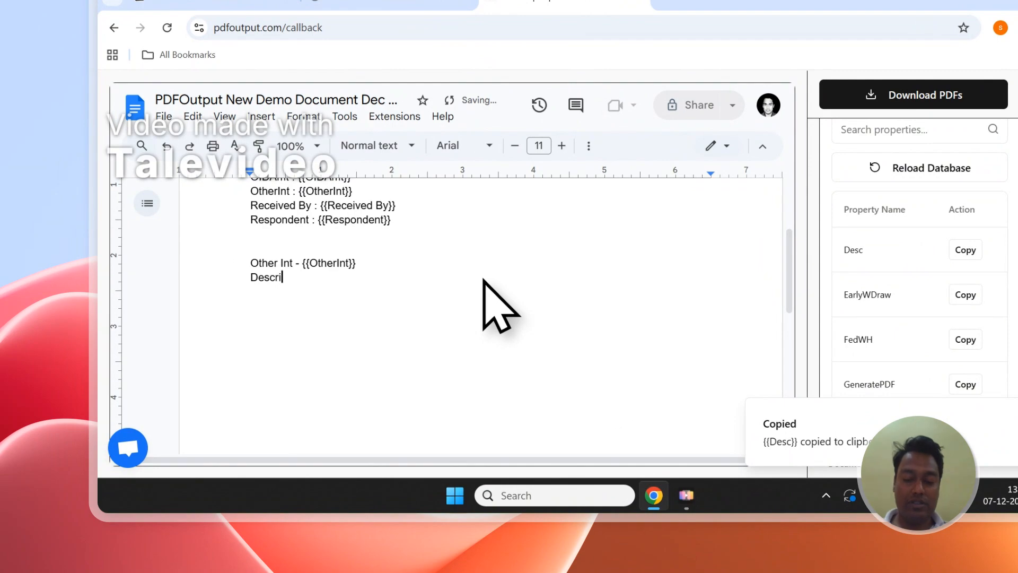
{"action": "type", "text": "ption -"}
{"action": "key", "text": "ctrl+v"}
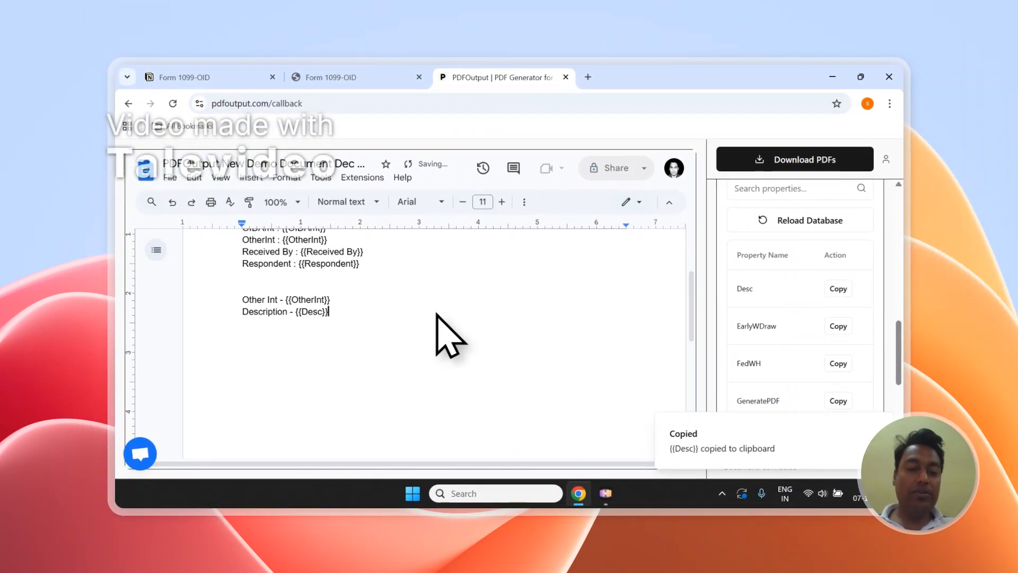
{"action": "left_click_drag", "start_coordinate": [331, 313], "coordinate": [249, 298]}
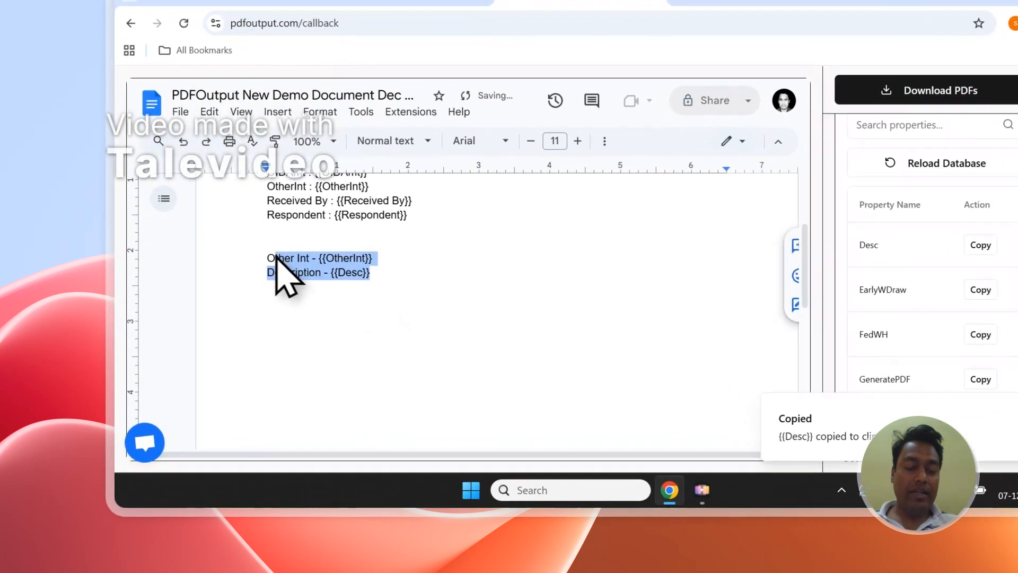
{"action": "scroll", "coordinate": [384, 267], "scroll_direction": "up", "scroll_amount": 3}
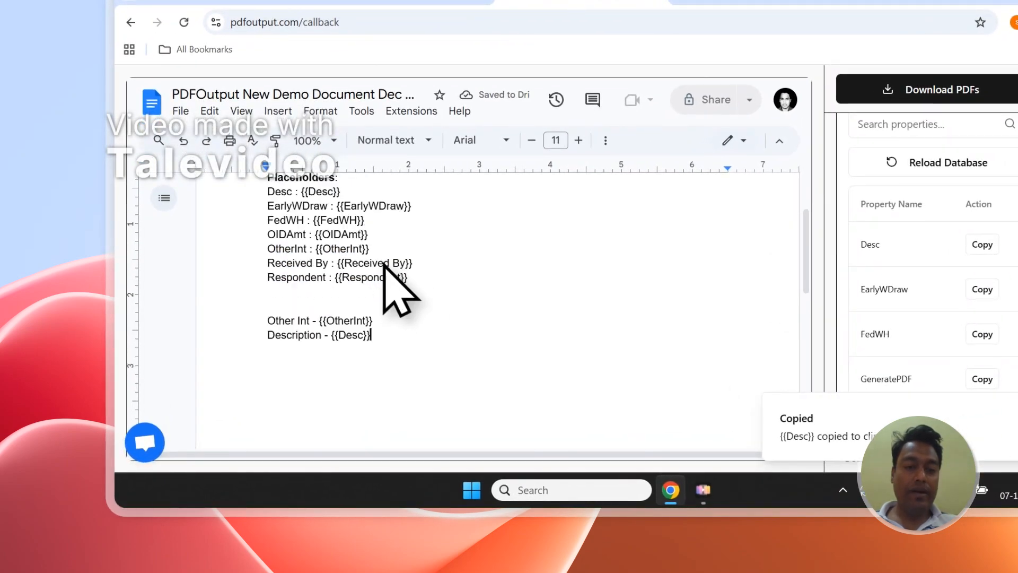
Step: Check the database columns in Notion and set the PDF File Name mapping to the Received By property
{"action": "scroll", "coordinate": [931, 291], "scroll_direction": "up", "scroll_amount": 5}
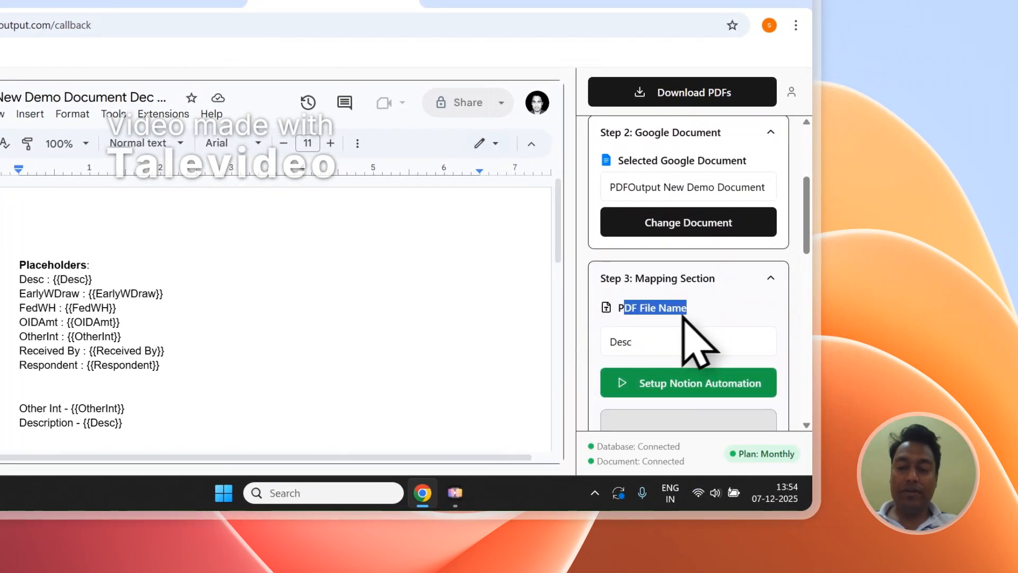
{"action": "left_click", "coordinate": [286, 96]}
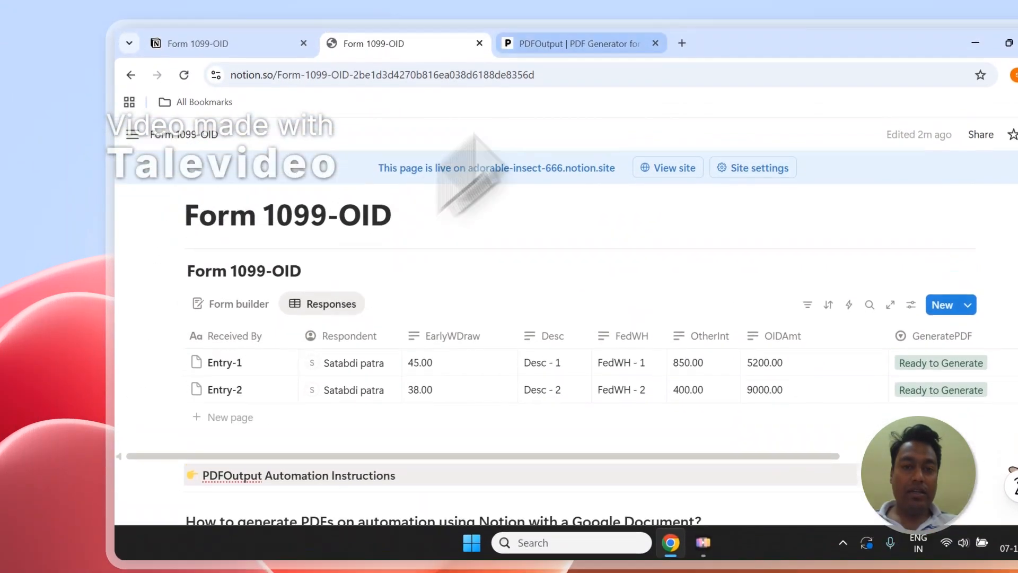
{"action": "left_click", "coordinate": [578, 3]}
{"action": "left_click", "coordinate": [652, 368]}
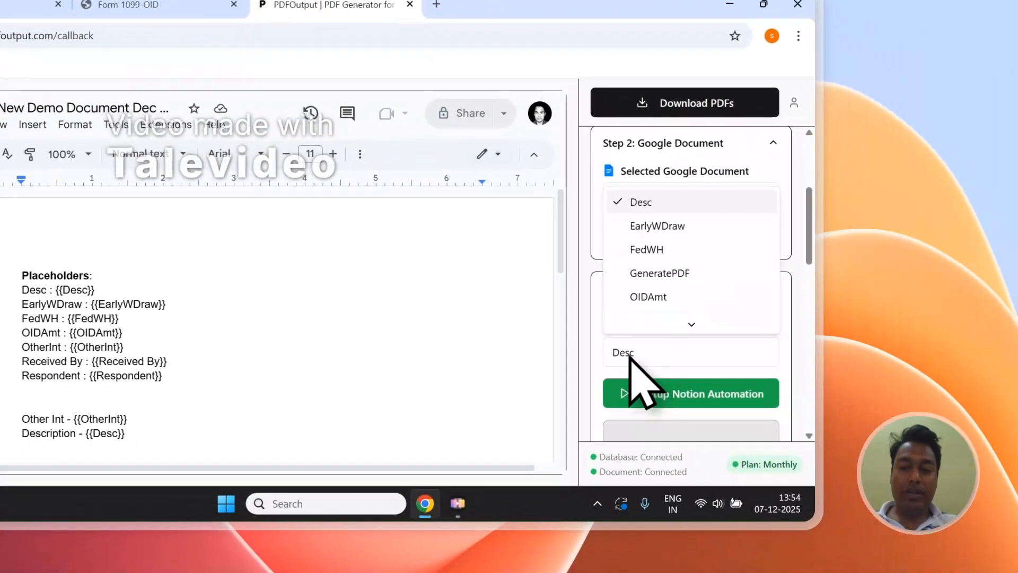
{"action": "scroll", "coordinate": [660, 318], "scroll_direction": "down", "scroll_amount": 2}
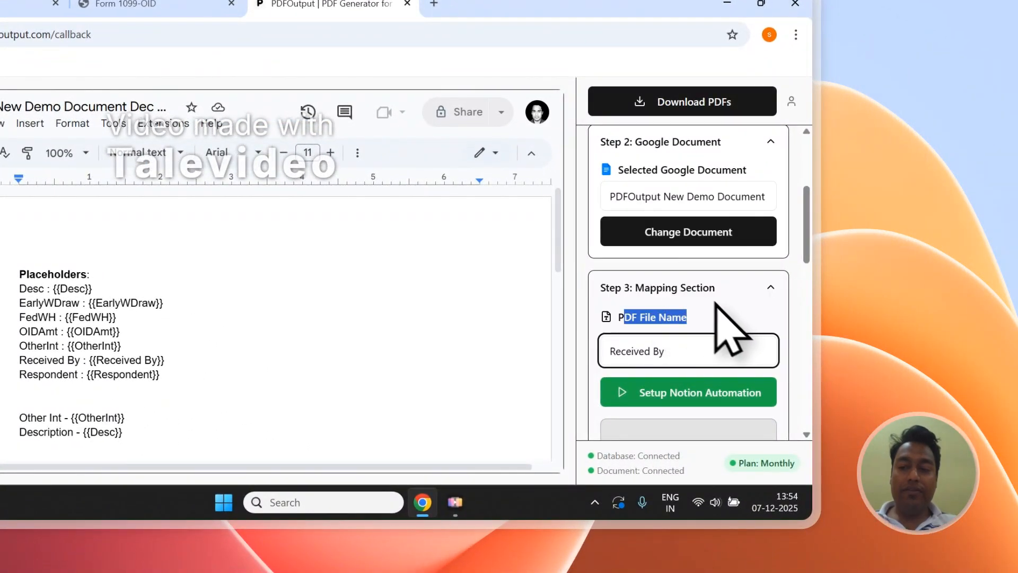
Step: Generate the PDFs for all database entries and check the PDFFiles column of the Form 1099-OID table in Notion
{"action": "scroll", "coordinate": [808, 313], "scroll_direction": "up", "scroll_amount": 4}
{"action": "left_click", "coordinate": [721, 103]}
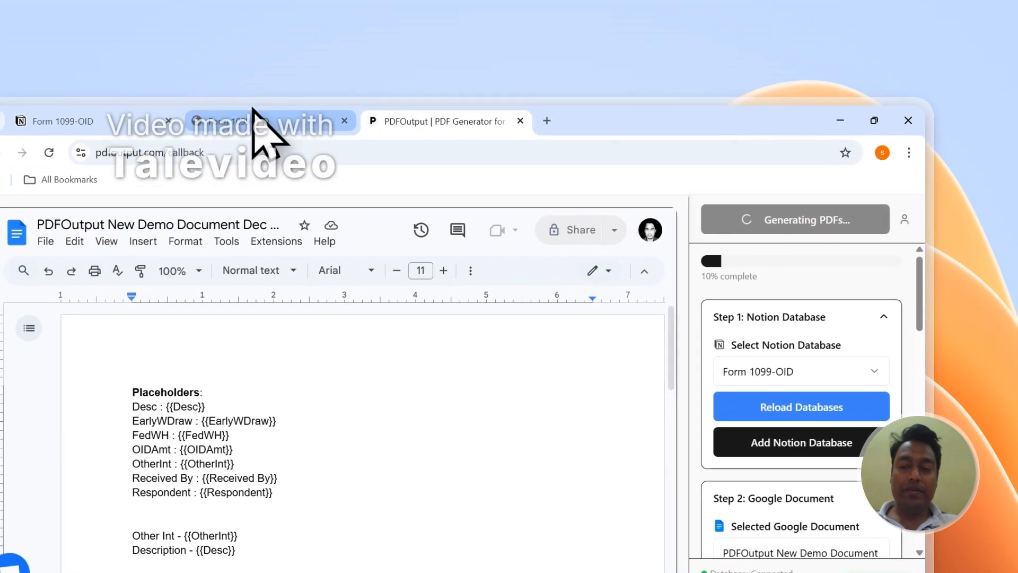
{"action": "left_click", "coordinate": [174, 46]}
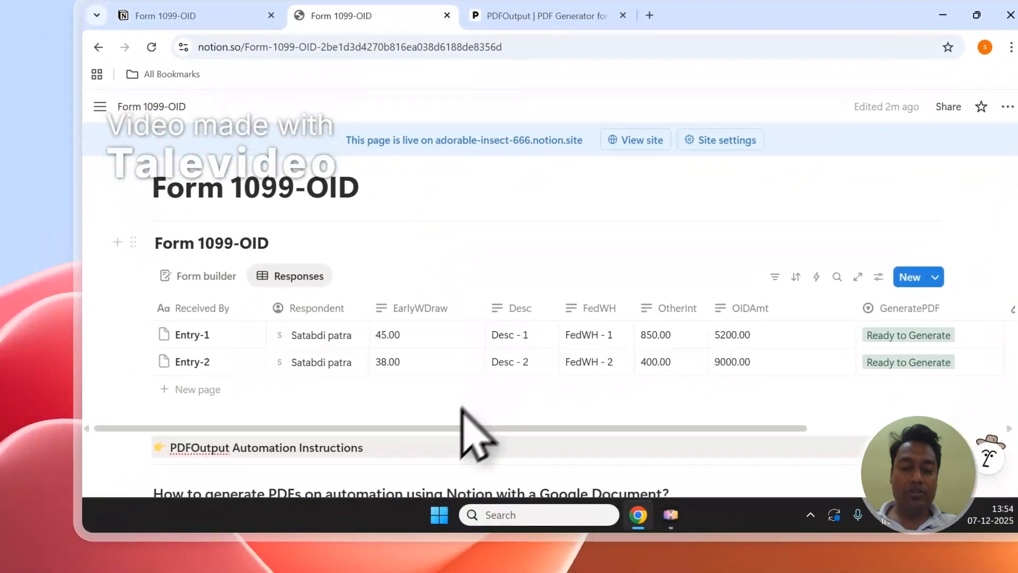
{"action": "scroll", "coordinate": [520, 413], "scroll_direction": "right", "scroll_amount": 5}
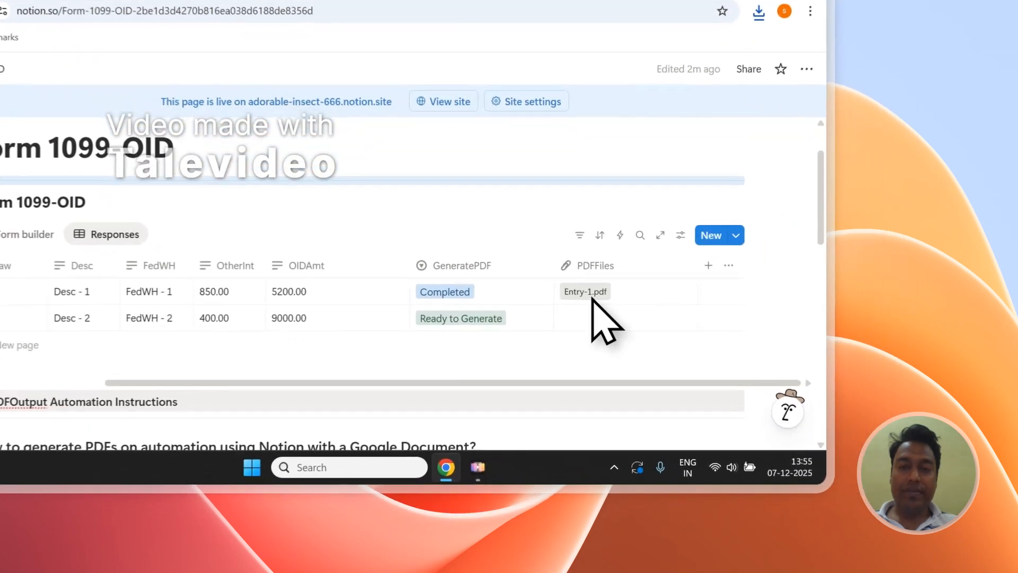
Step: Open Entry-1.pdf from the PDFFiles column, review its filled-in placeholder values and return to the Notion database
{"action": "left_click", "coordinate": [710, 344]}
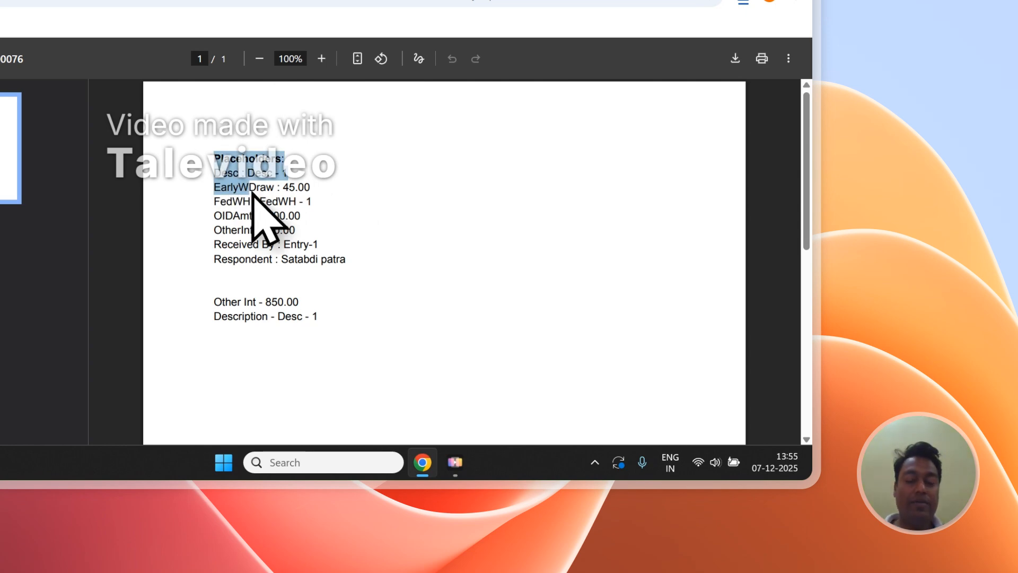
{"action": "scroll", "coordinate": [260, 202], "scroll_direction": "down", "scroll_amount": 2}
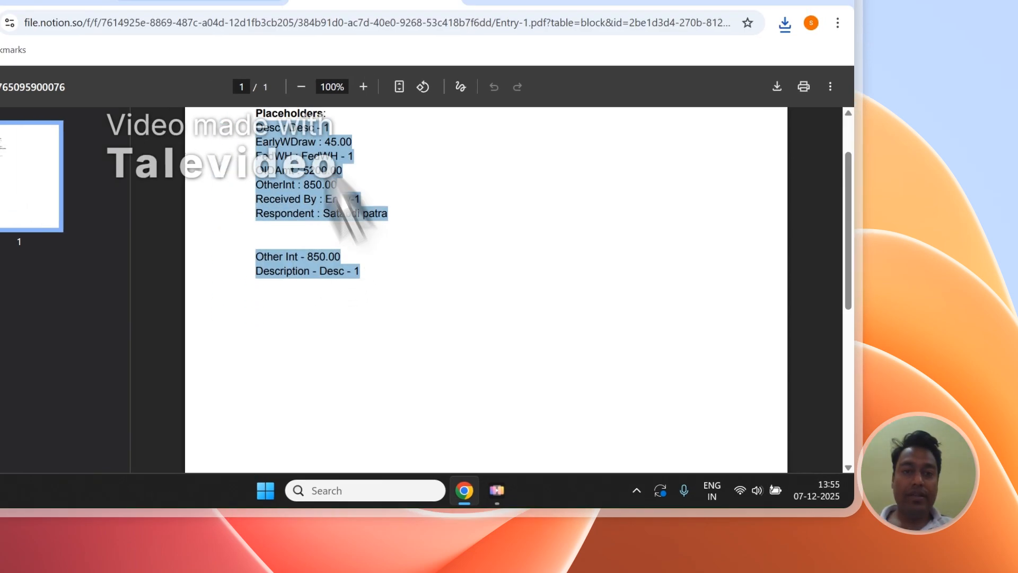
{"action": "left_click", "coordinate": [392, 110]}
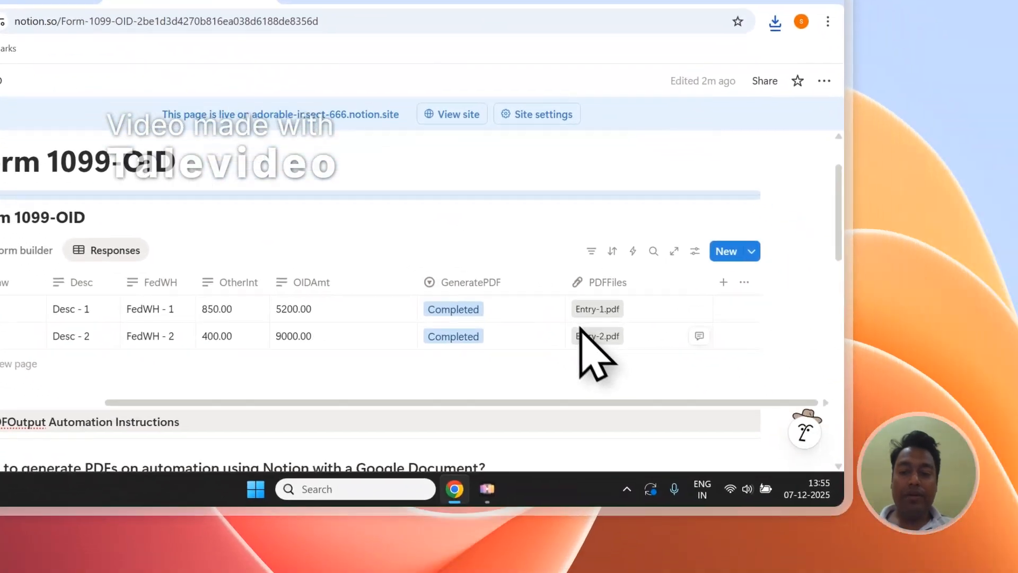
Step: Open Entry-2.pdf from the PDFFiles column and compare its filled-in values with those of Entry-1.pdf
{"action": "left_click", "coordinate": [585, 335]}
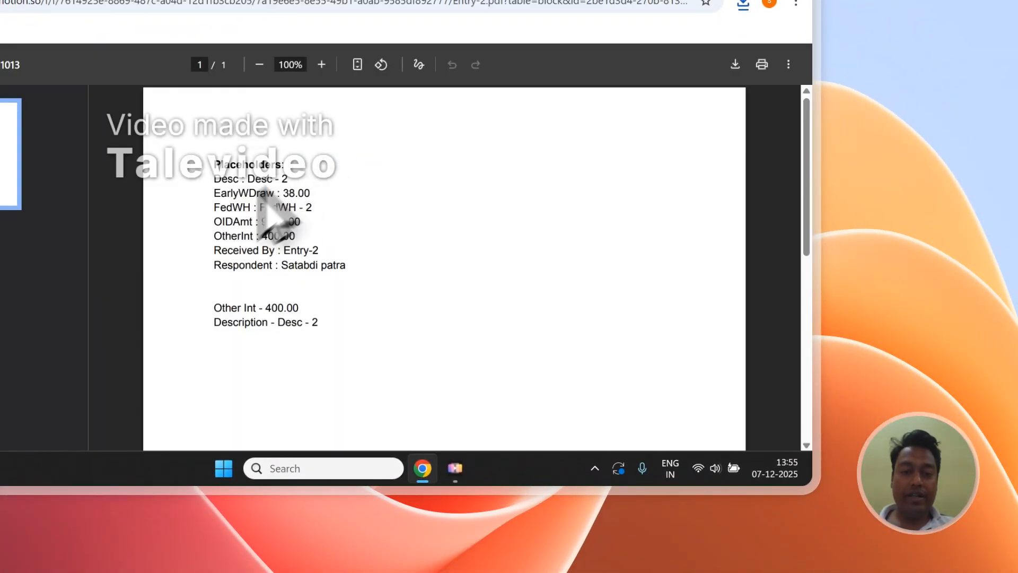
{"action": "left_click", "coordinate": [336, 283]}
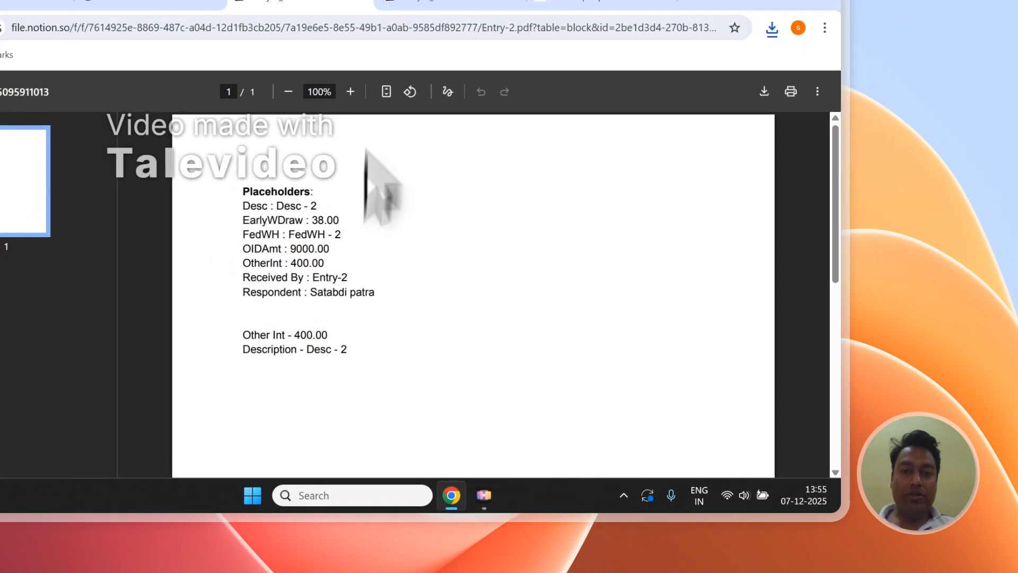
{"action": "left_click", "coordinate": [532, 115]}
{"action": "scroll", "coordinate": [343, 188], "scroll_direction": "up", "scroll_amount": 2}
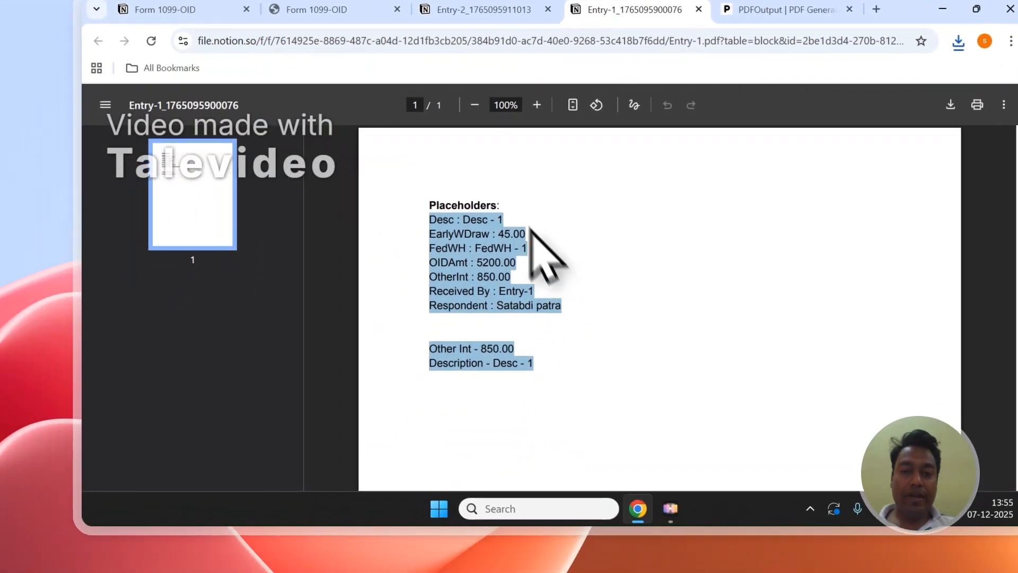
{"action": "left_click", "coordinate": [440, 130]}
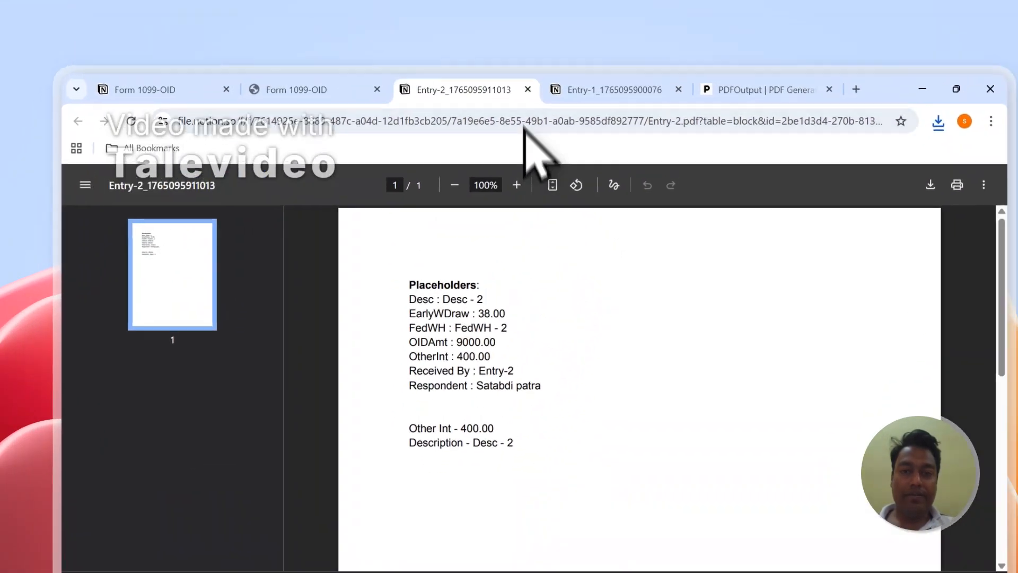
Step: Close both opened PDFs and set up the Notion automation for the mapped database in PDFOutput
{"action": "left_click", "coordinate": [575, 2]}
{"action": "left_click", "coordinate": [575, 3]}
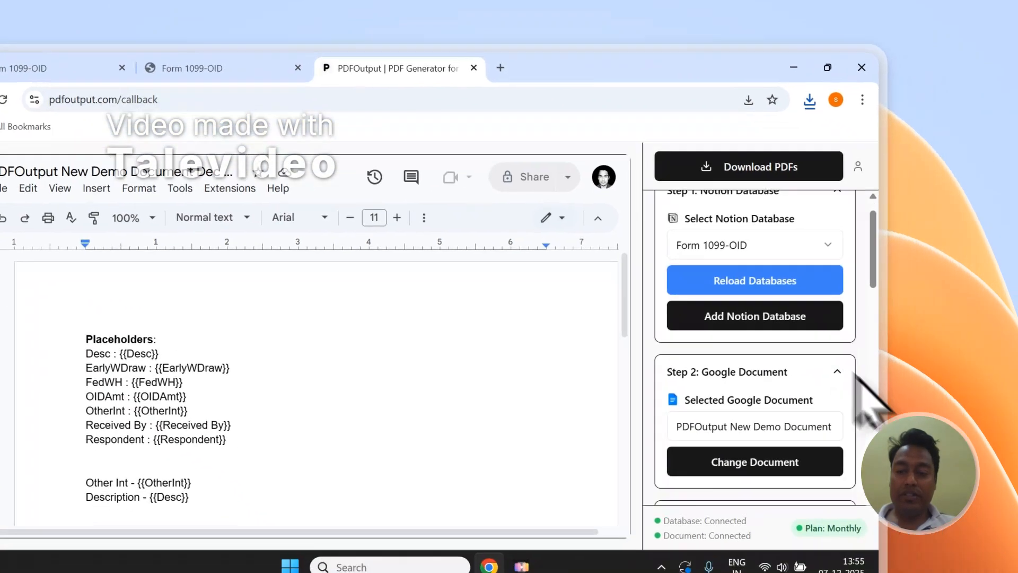
{"action": "scroll", "coordinate": [949, 466], "scroll_direction": "down", "scroll_amount": 4}
{"action": "left_click", "coordinate": [891, 500]}
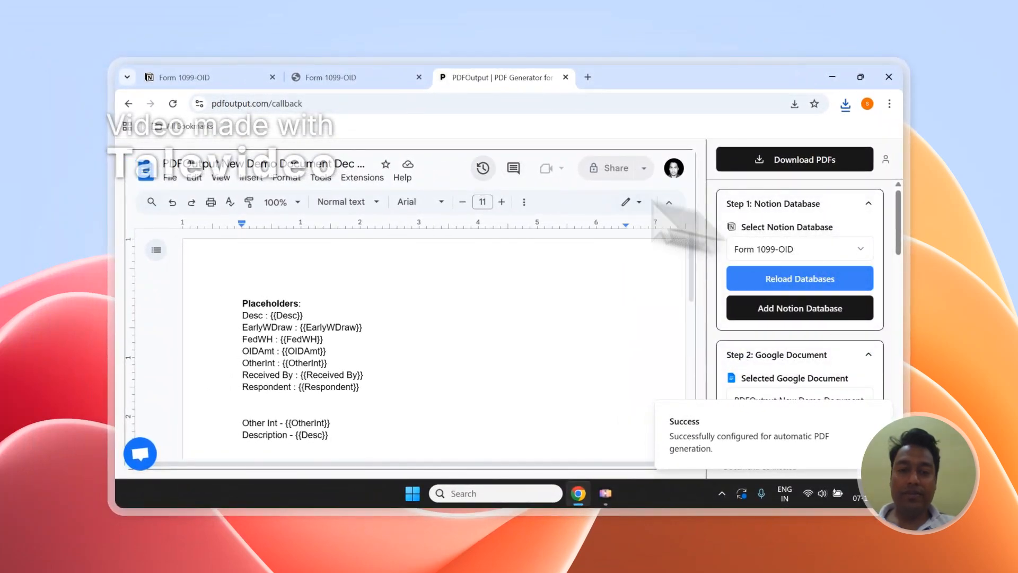
Step: Add a new entry to the Form 1099-OID database in Notion and set its GeneratePDF status to Ready to Generate
{"action": "left_click", "coordinate": [403, 80]}
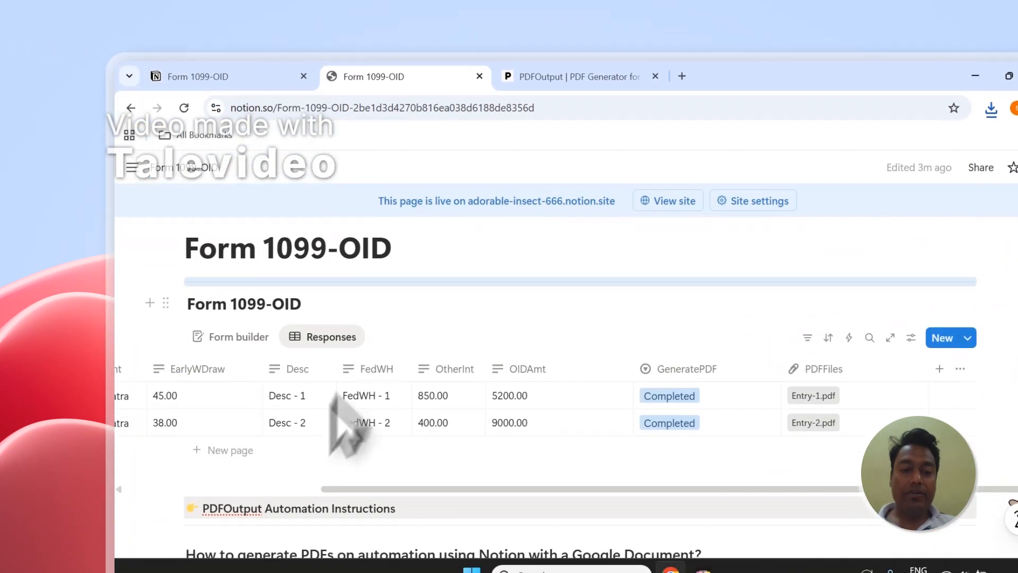
{"action": "left_click", "coordinate": [249, 469]}
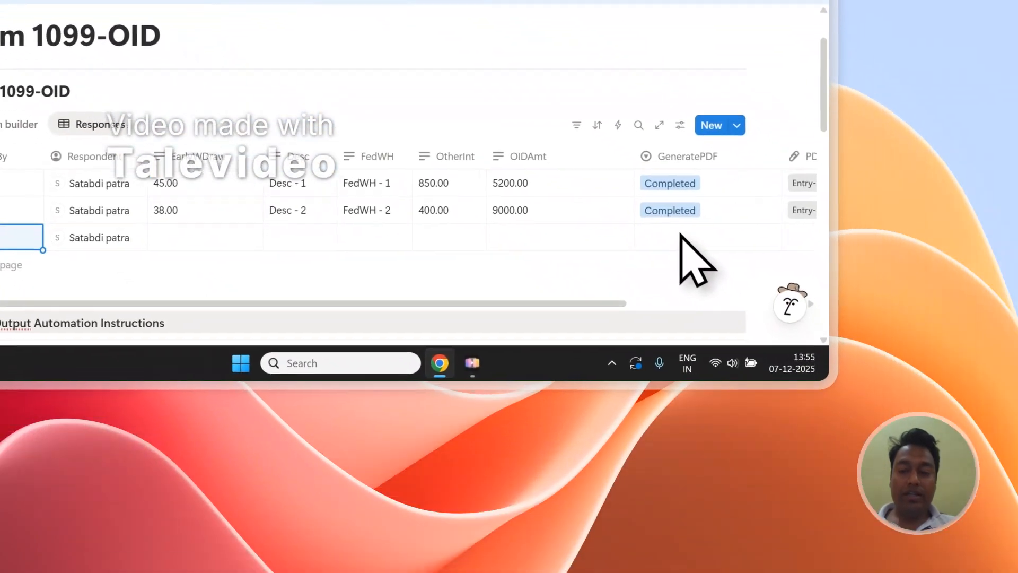
{"action": "left_click", "coordinate": [680, 237]}
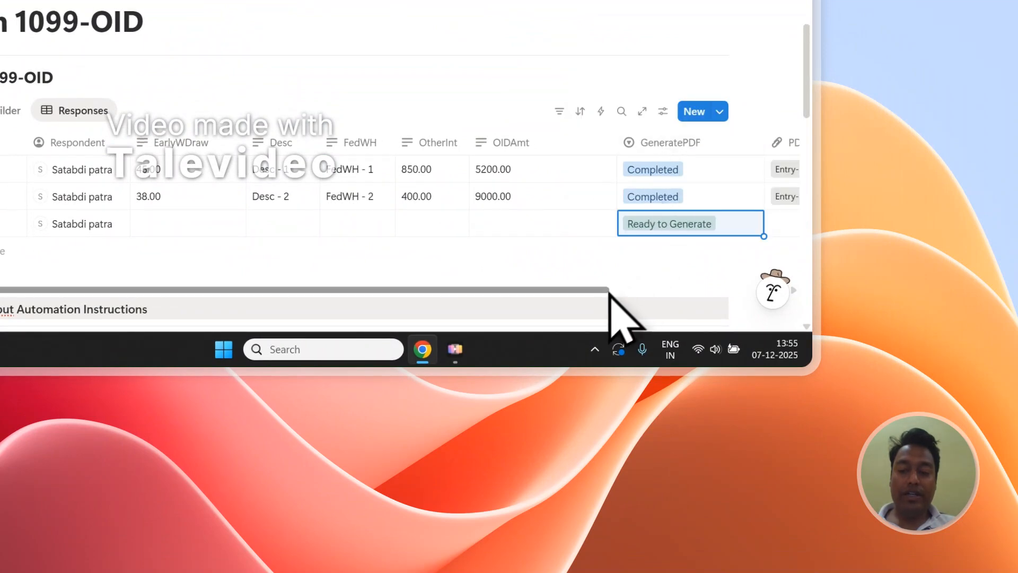
{"action": "left_click_drag", "start_coordinate": [608, 291], "coordinate": [707, 290]}
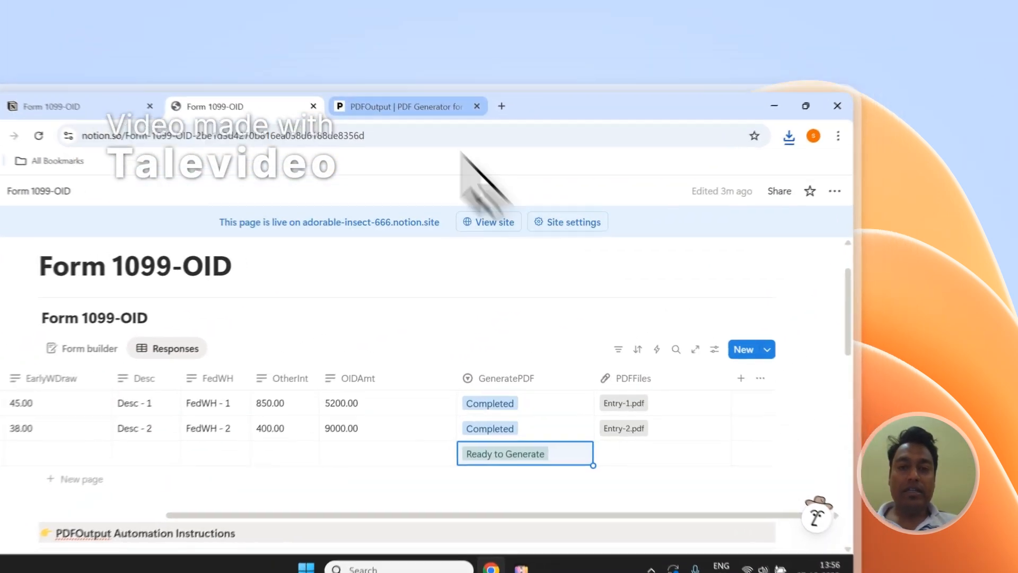
Step: Review the Notion automation setup in PDFOutput's mapping section alongside the new entry in the Notion database
{"action": "left_click", "coordinate": [522, 79]}
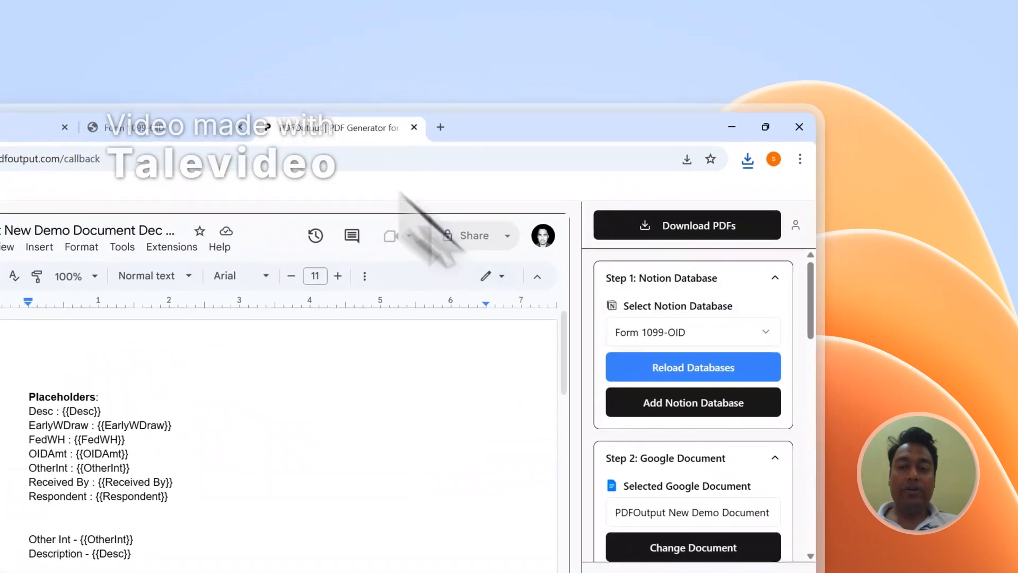
{"action": "scroll", "coordinate": [808, 244], "scroll_direction": "down", "scroll_amount": 2}
{"action": "scroll", "coordinate": [697, 331], "scroll_direction": "up", "scroll_amount": 3}
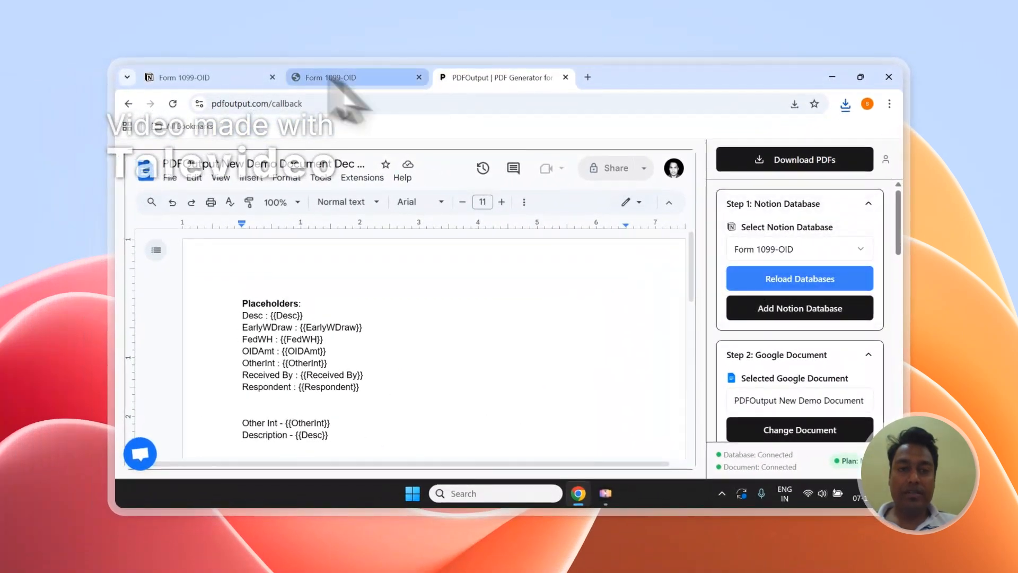
{"action": "left_click", "coordinate": [307, 75]}
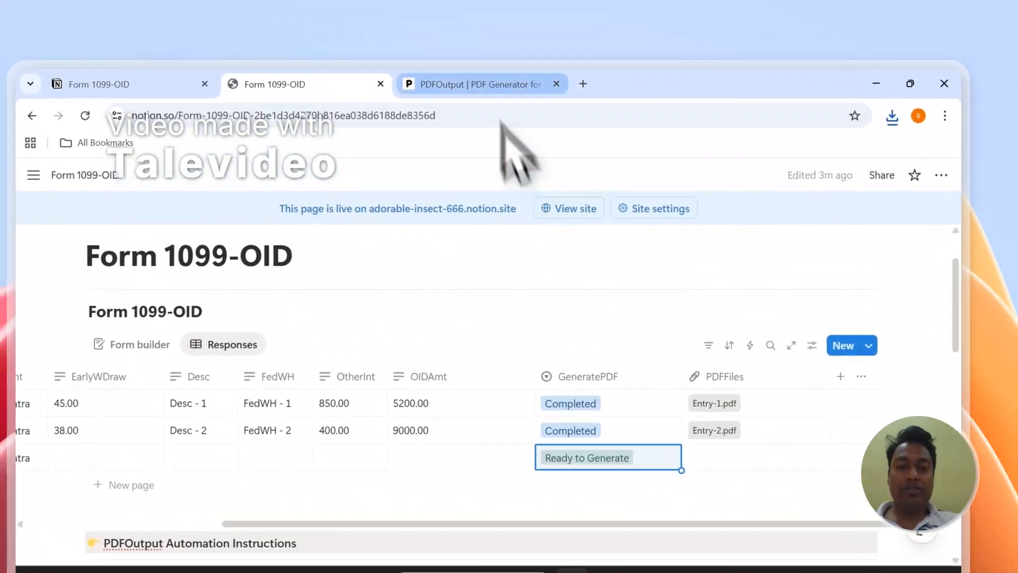
{"action": "left_click", "coordinate": [477, 84]}
{"action": "scroll", "coordinate": [710, 391], "scroll_direction": "down", "scroll_amount": 5}
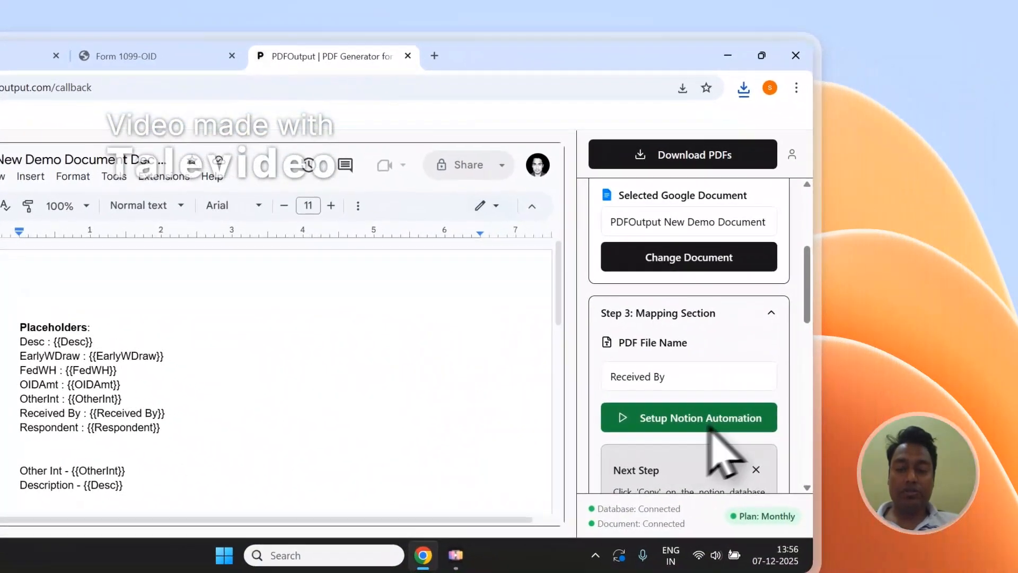
{"action": "left_click", "coordinate": [126, 56]}
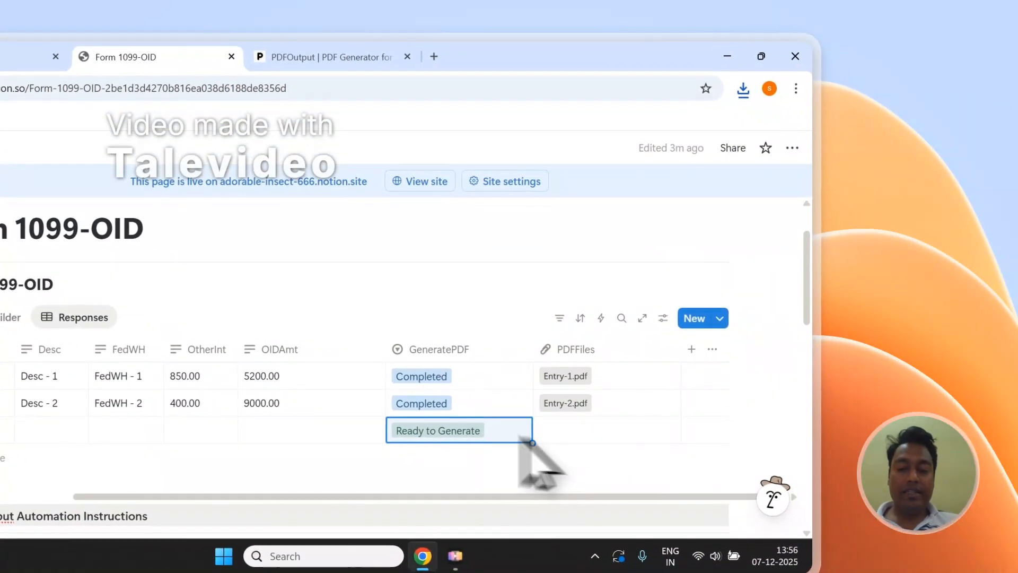
Step: Open the PDFOutput support chat to view it and close it again
{"action": "left_click", "coordinate": [318, 57]}
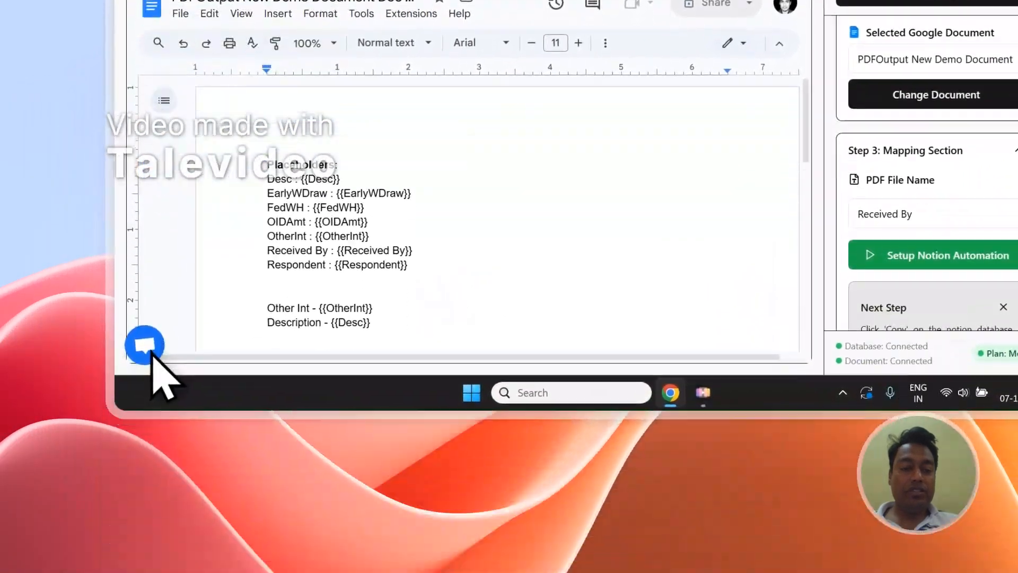
{"action": "left_click", "coordinate": [145, 345]}
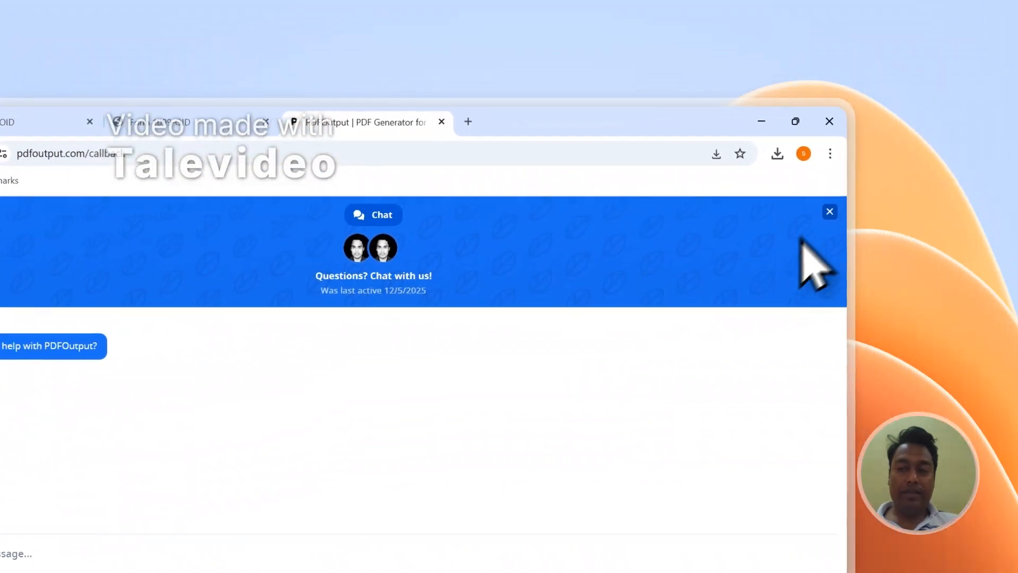
{"action": "left_click", "coordinate": [830, 212]}
Step: Sign out of PDFOutput and open the website's Contact page to view the message form
{"action": "left_click", "coordinate": [821, 220]}
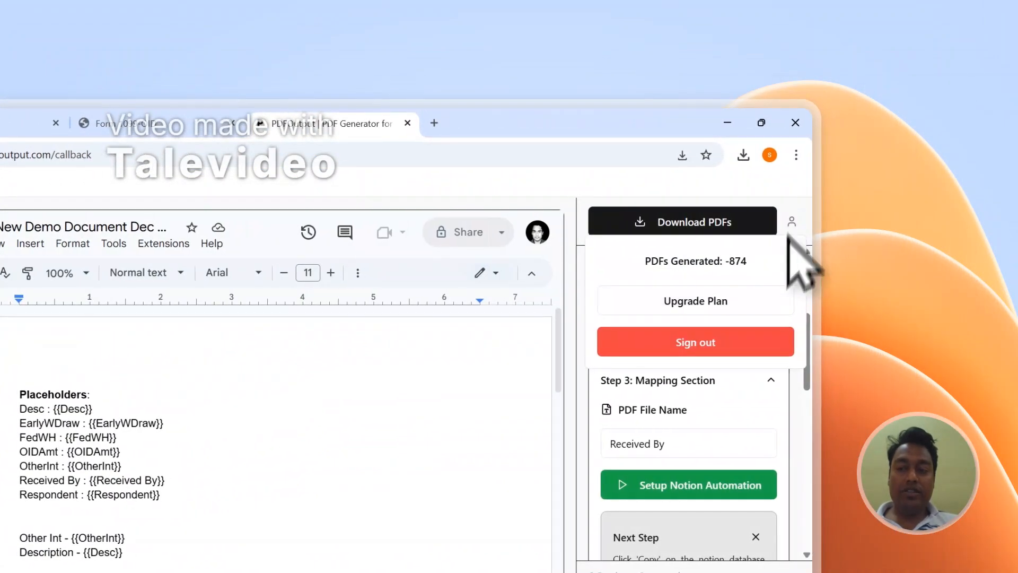
{"action": "left_click", "coordinate": [782, 342]}
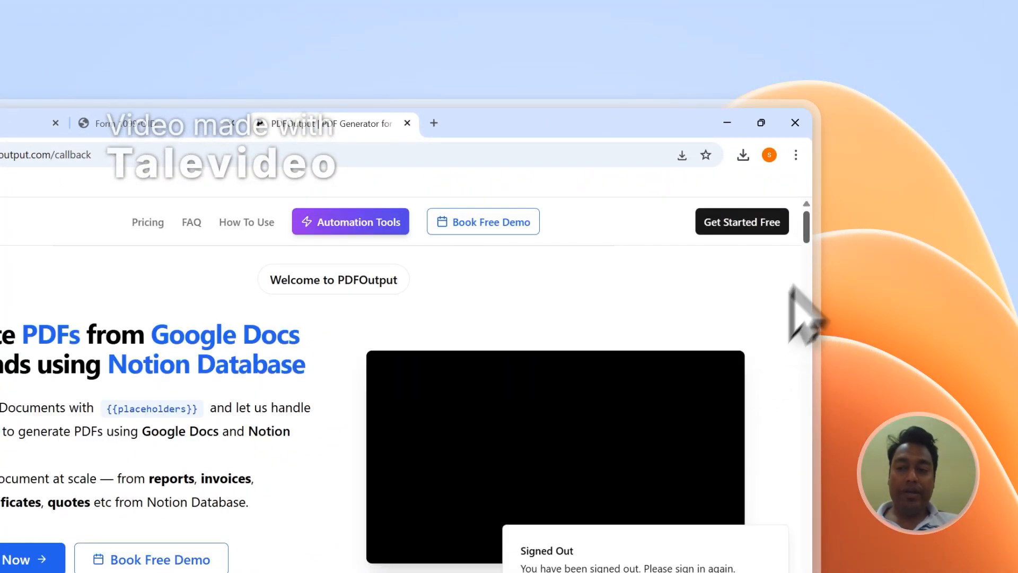
{"action": "scroll", "coordinate": [795, 265], "scroll_direction": "down", "scroll_amount": 15}
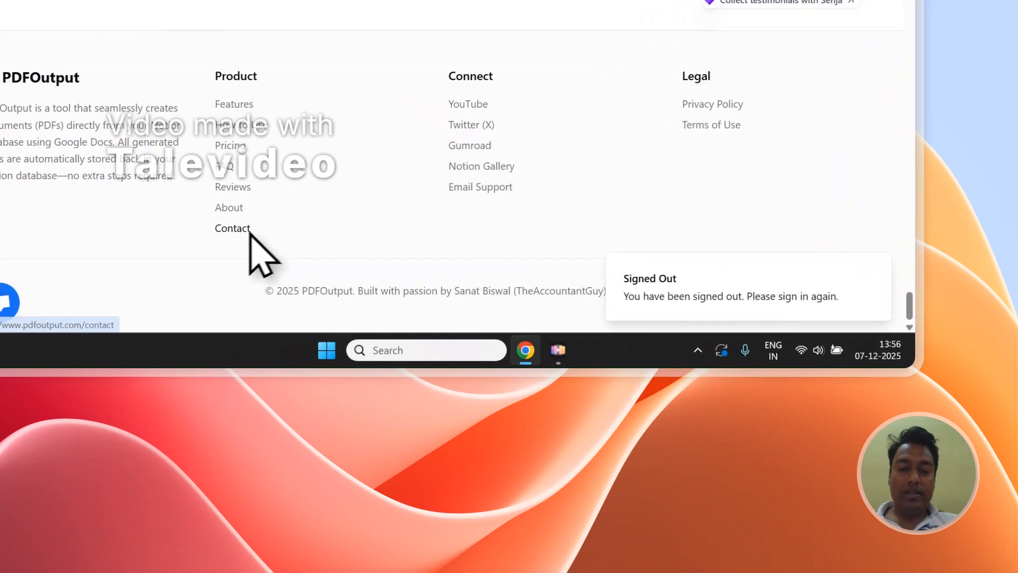
{"action": "left_click", "coordinate": [250, 234]}
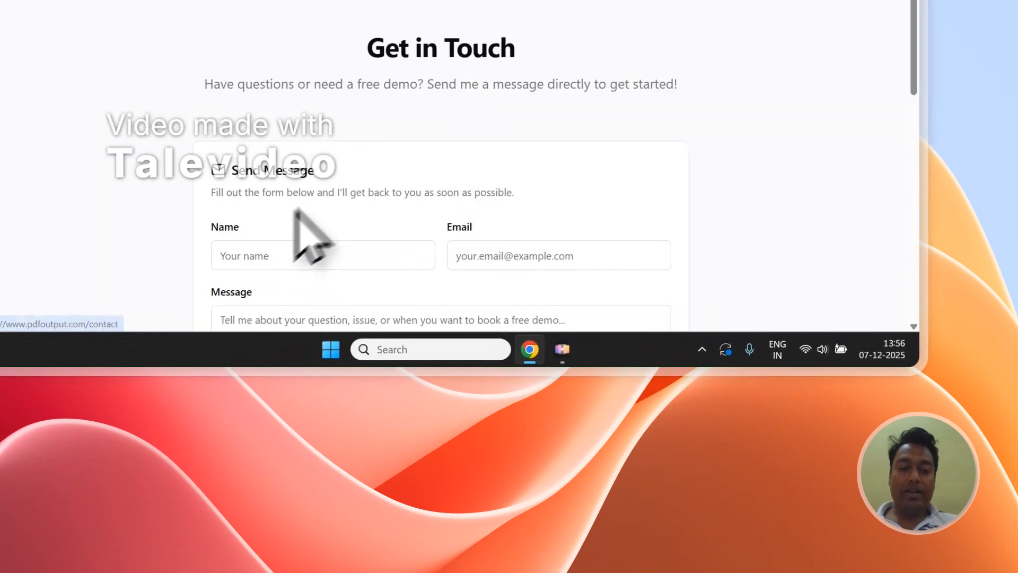
{"action": "scroll", "coordinate": [318, 159], "scroll_direction": "down", "scroll_amount": 3}
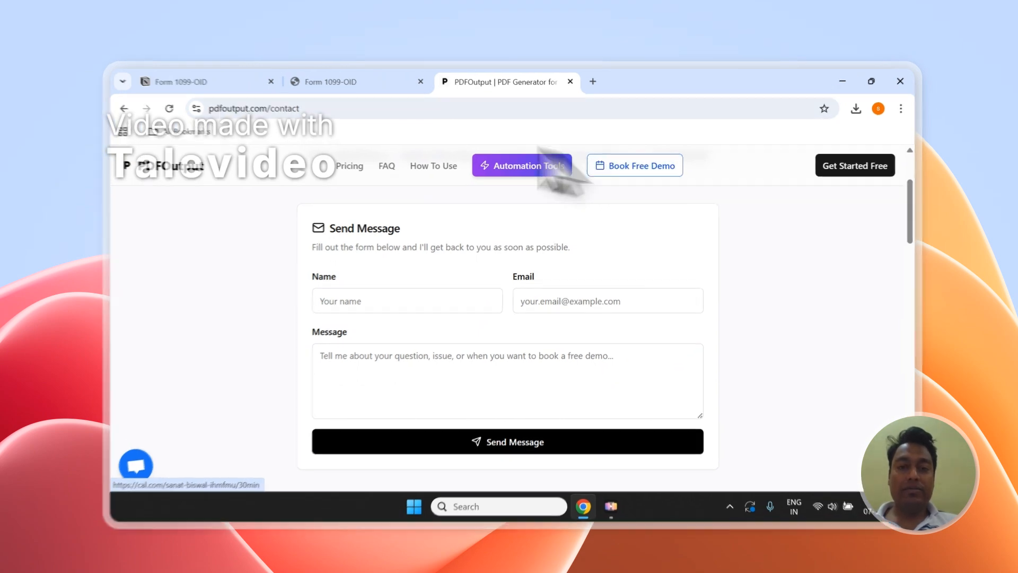
Step: Return to the Form 1099-OID database in Notion and view the GeneratePDF and PDFFiles columns
{"action": "left_click", "coordinate": [331, 77]}
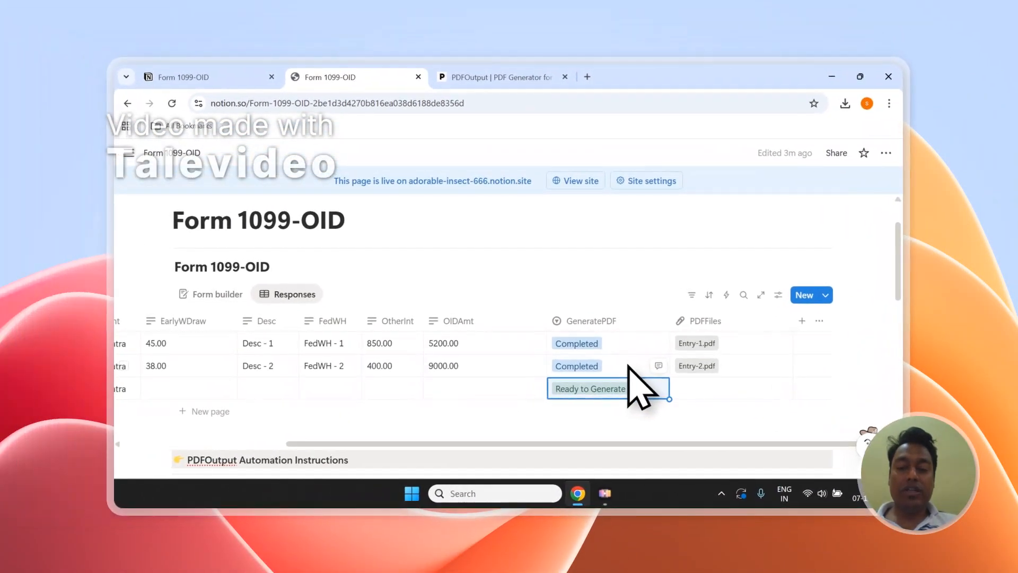
{"action": "scroll", "coordinate": [643, 392], "scroll_direction": "down", "scroll_amount": 1}
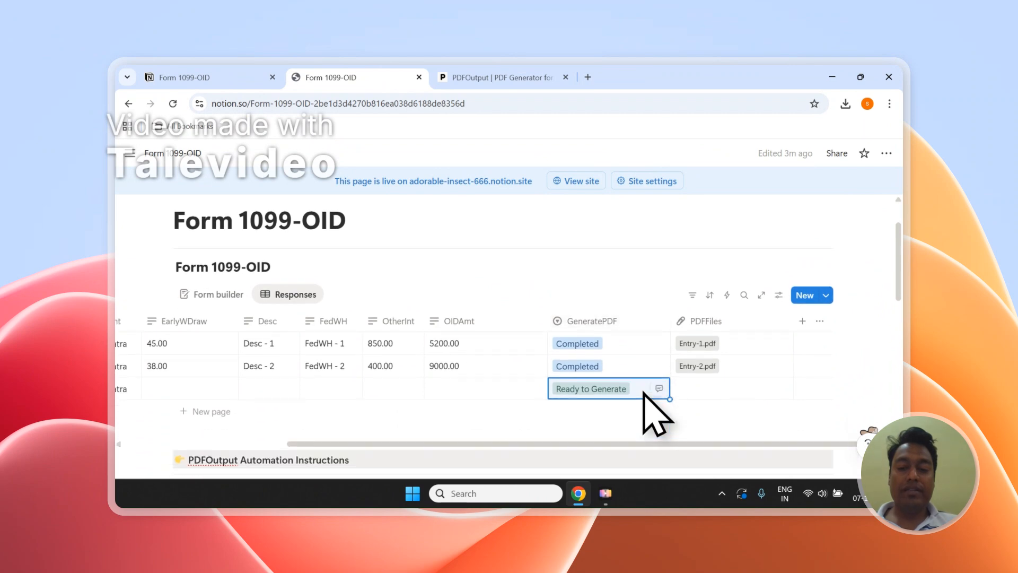